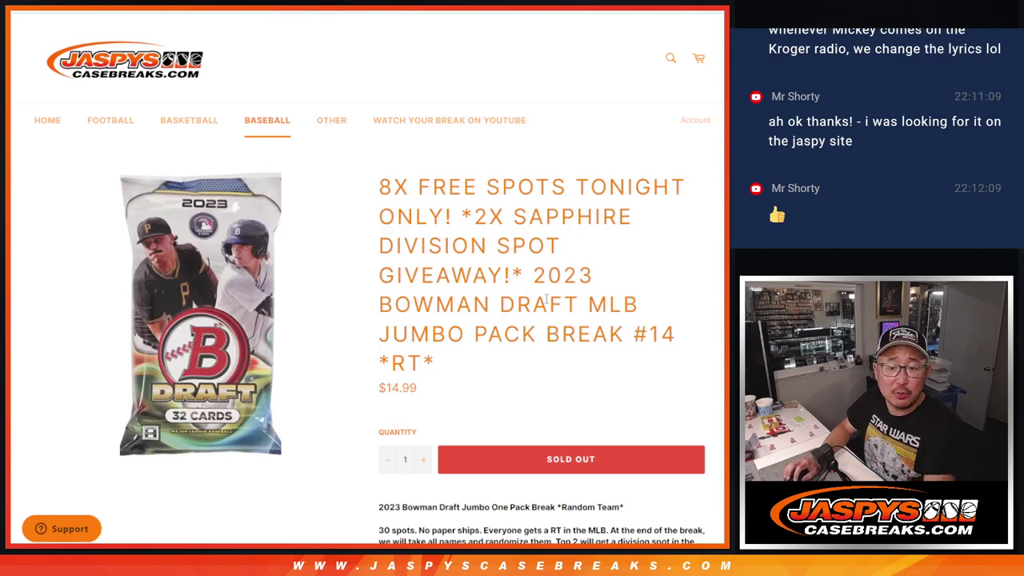
# Step: Examine the product title for the free spots, the Sapphire division spot giveaway and the 2023 Bowman Draft break number
pyautogui.moveTo(533, 274); pyautogui.dragTo(549, 372)
pyautogui.click(549, 376)
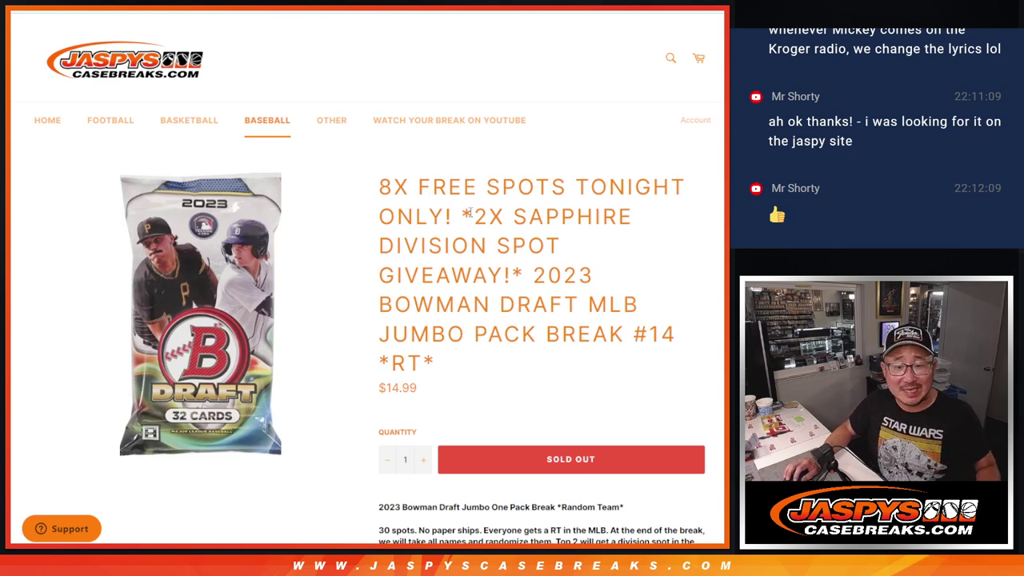
pyautogui.moveTo(392, 186)
pyautogui.mouseDown()
pyautogui.moveTo(461, 216)
pyautogui.moveTo(374, 187)
pyautogui.mouseUp()
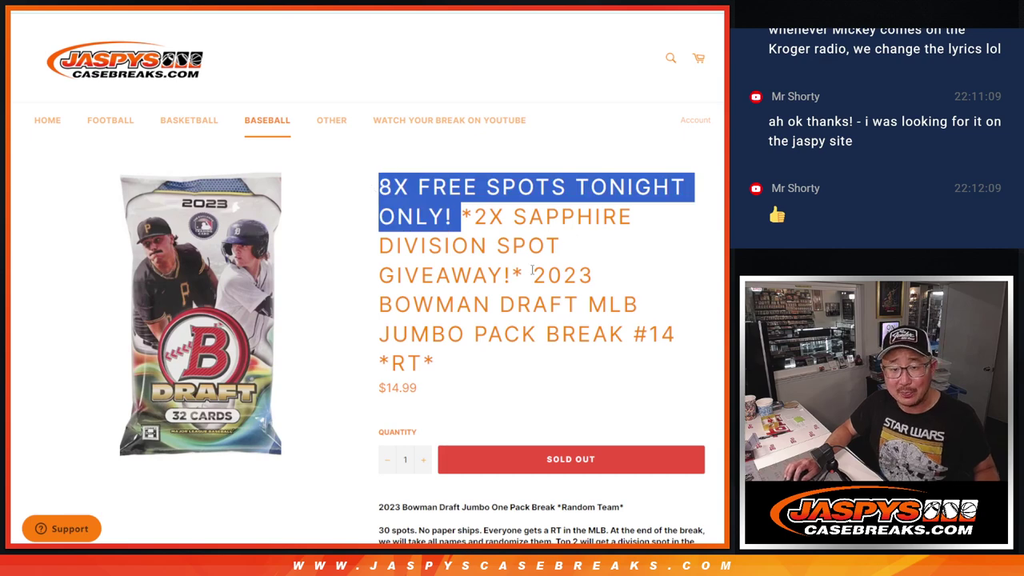
pyautogui.moveTo(533, 270); pyautogui.dragTo(570, 364)
pyautogui.moveTo(525, 266); pyautogui.dragTo(464, 215)
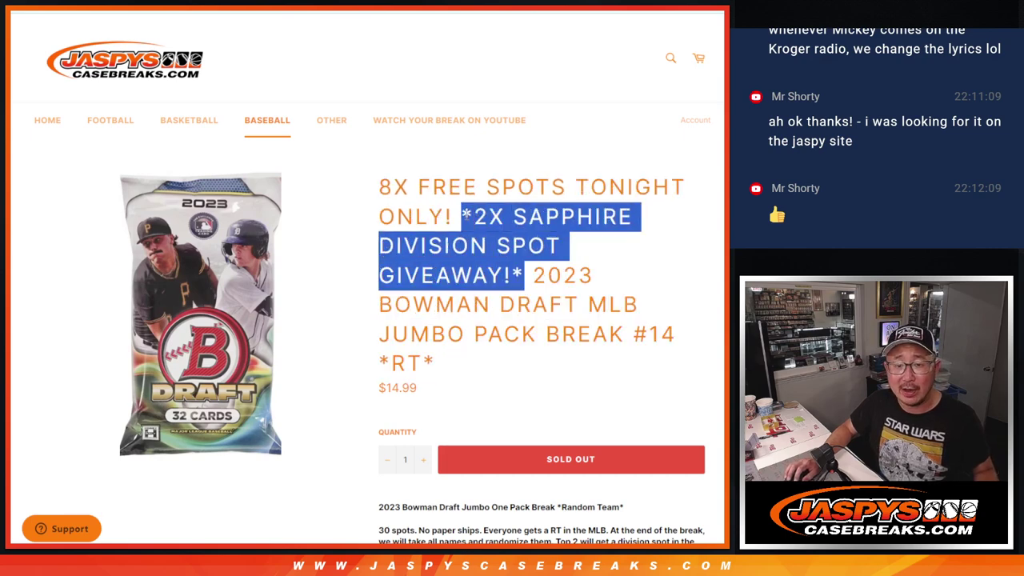
pyautogui.click(548, 225)
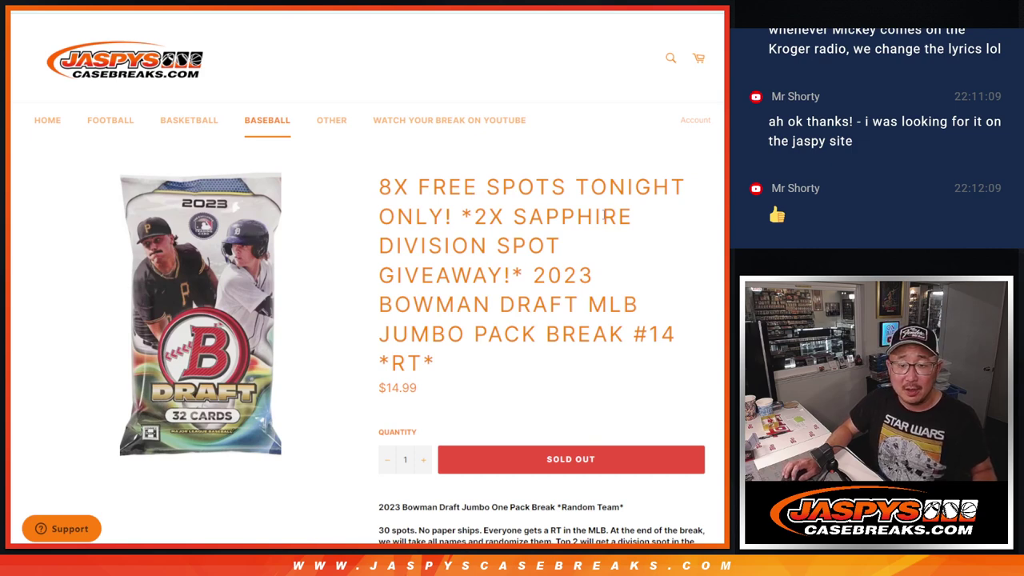
pyautogui.moveTo(475, 216); pyautogui.dragTo(517, 274)
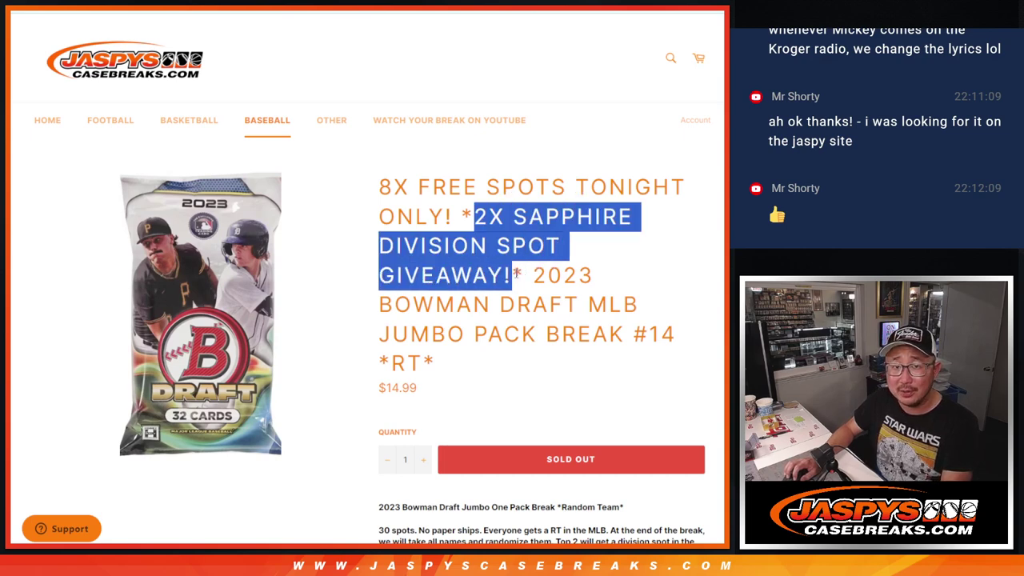
pyautogui.click(517, 273)
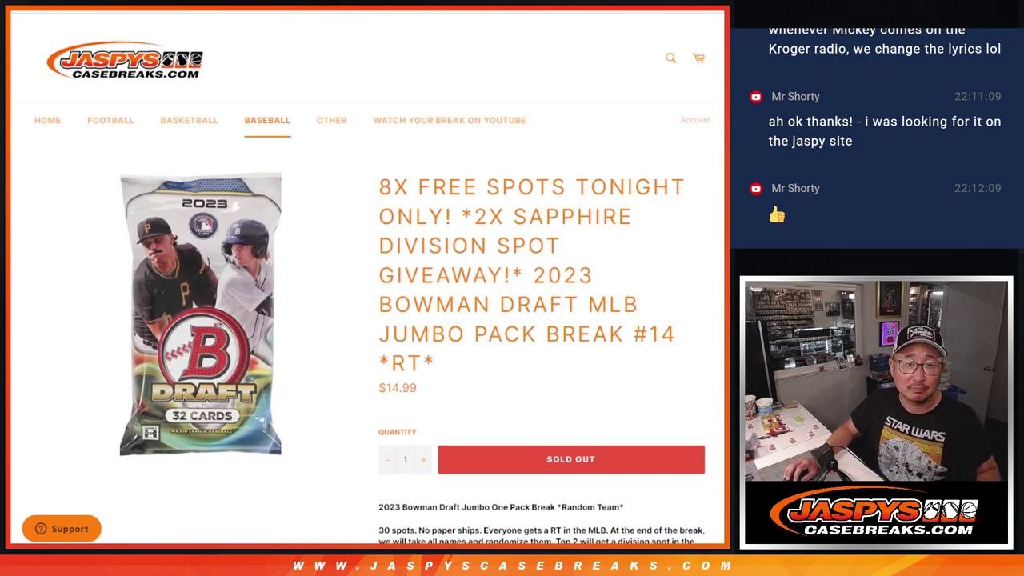
# Step: Switch to the break's Google Sheets spreadsheet and copy the participant names in A1:A22 of Sheet2
pyautogui.hotkey('alt', 'Tab')
pyautogui.click(115, 250)
pyautogui.scroll(5, 183, 238)
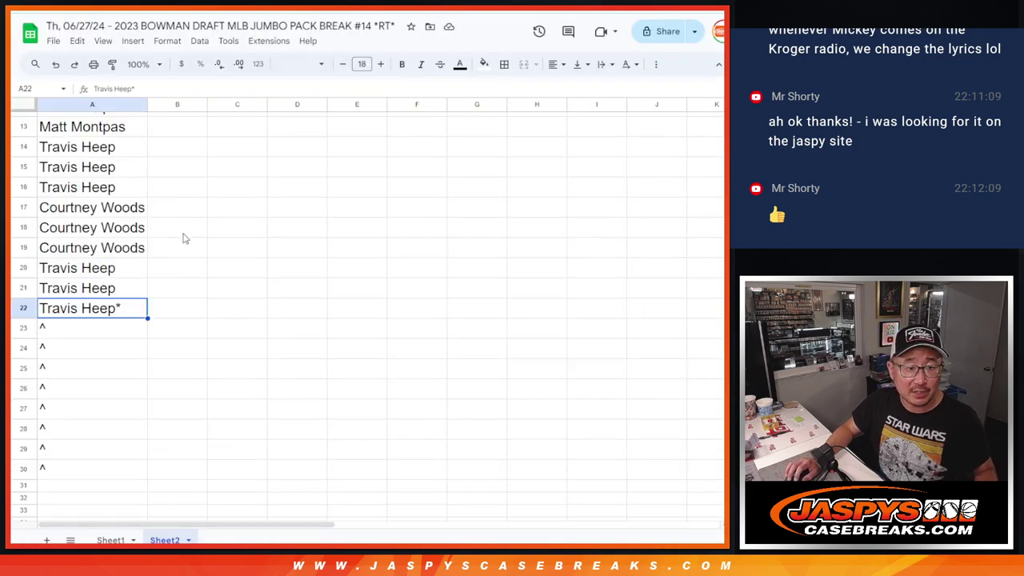
pyautogui.keyDown('shift'); pyautogui.click(118, 130); pyautogui.keyUp('shift')
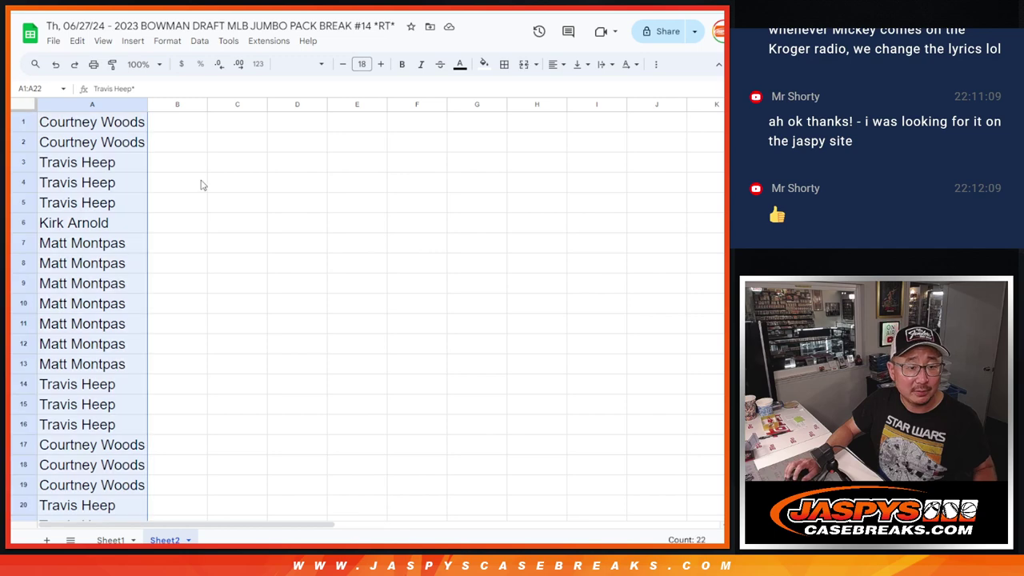
pyautogui.hotkey('ctrl', 'c')
pyautogui.scroll(-3, 281, 240)
pyautogui.scroll(-1, 272, 228)
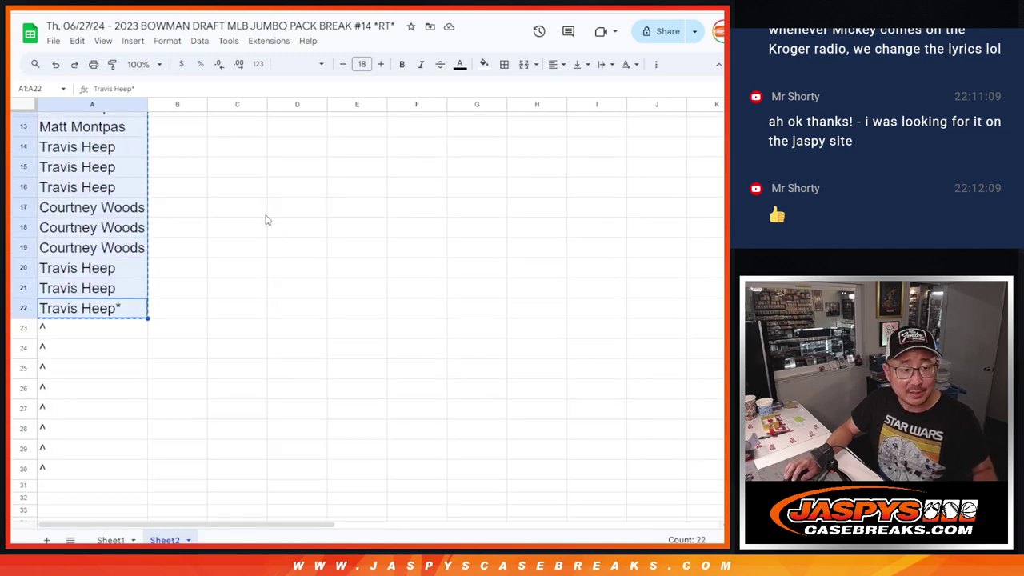
# Step: Switch to RANDOM.ORG's List Randomizer and paste the copied names into the list items
pyautogui.hotkey('ctrl', 'Tab')
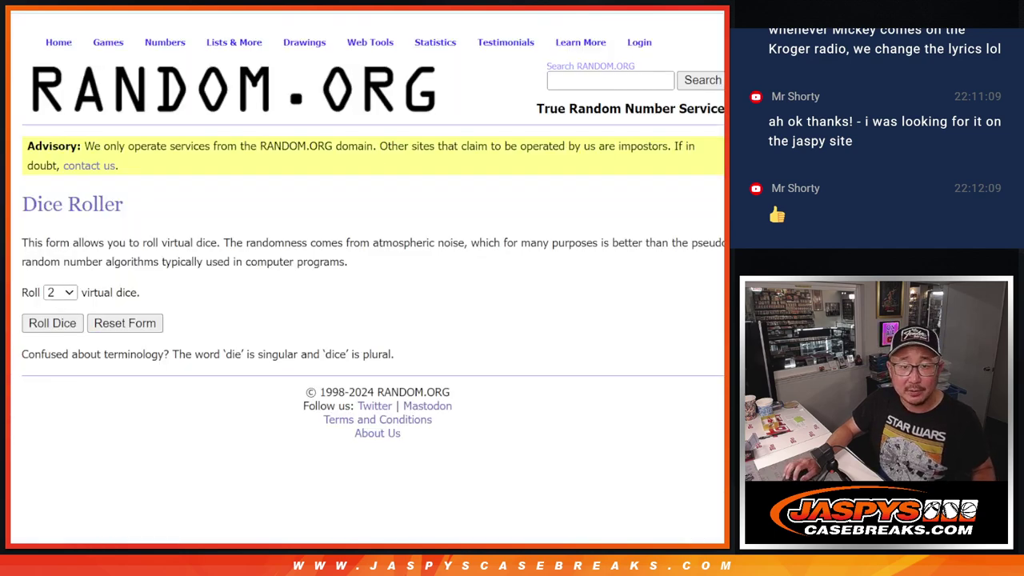
pyautogui.hotkey('ctrl', 'Tab')
pyautogui.click(309, 389)
pyautogui.hotkey('ctrl', 'v')
pyautogui.scroll(4, 365, 466)
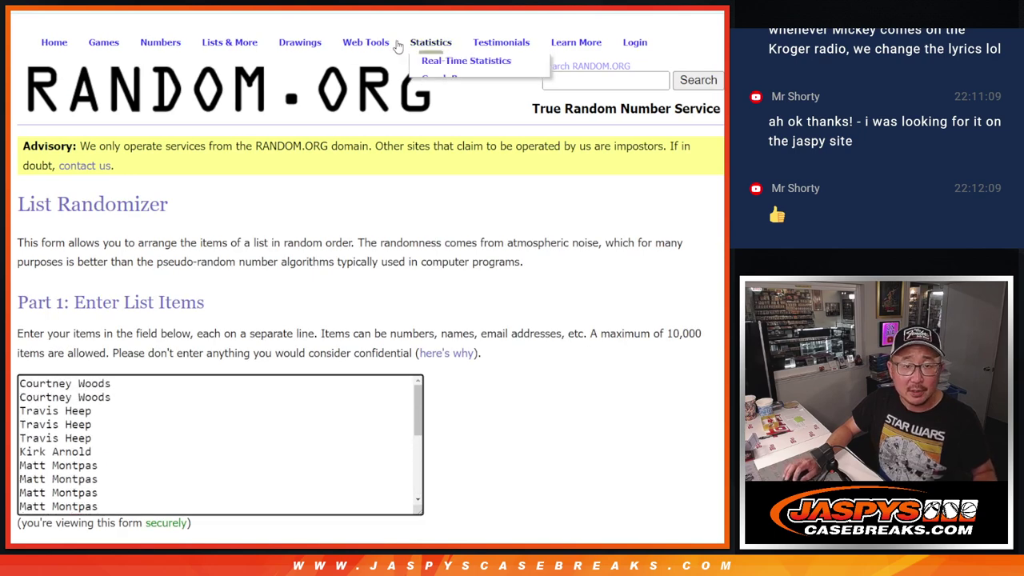
# Step: Return to the spreadsheet and select the caret placeholder cells A23:A31 in Sheet2
pyautogui.hotkey('ctrl', 'shift', 'Tab')
pyautogui.hotkey('ctrl', 'shift', 'Tab')
pyautogui.moveTo(109, 329); pyautogui.dragTo(88, 488)
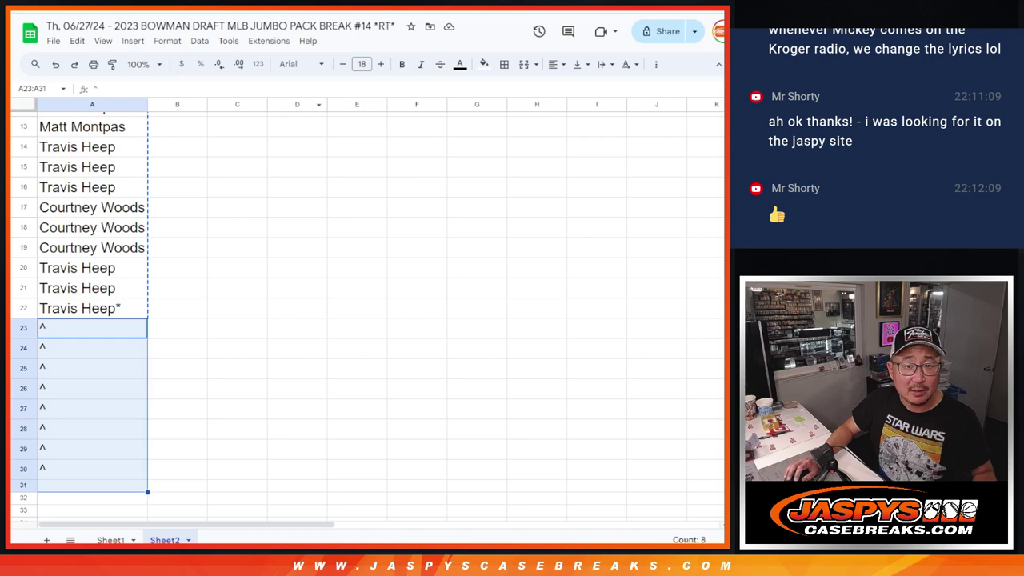
# Step: Roll two virtual dice in RANDOM.ORG's Dice Roller and return to the List Randomizer
pyautogui.hotkey('ctrl', 'Tab')
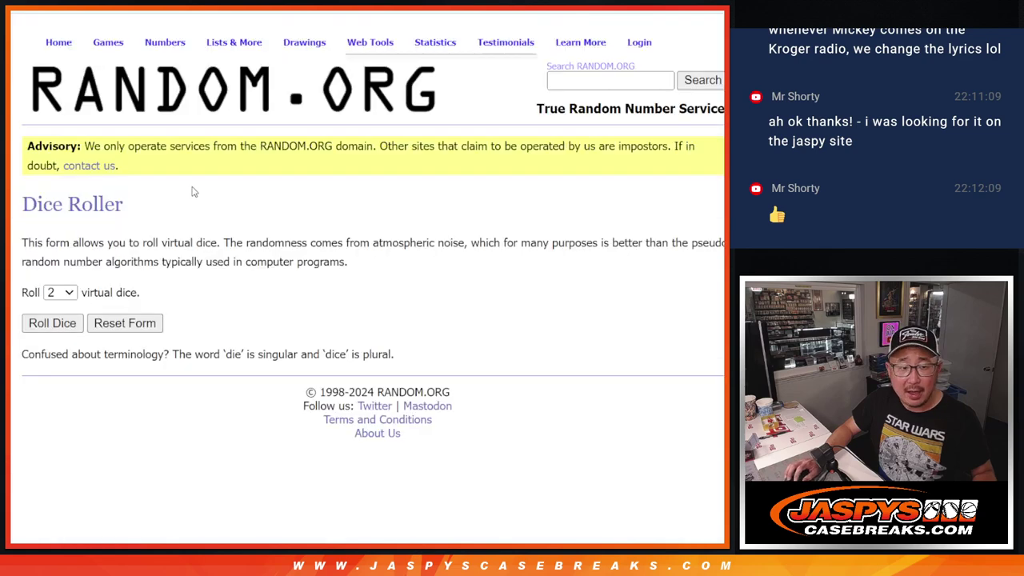
pyautogui.click(53, 324)
pyautogui.hotkey('ctrl', 'Tab')
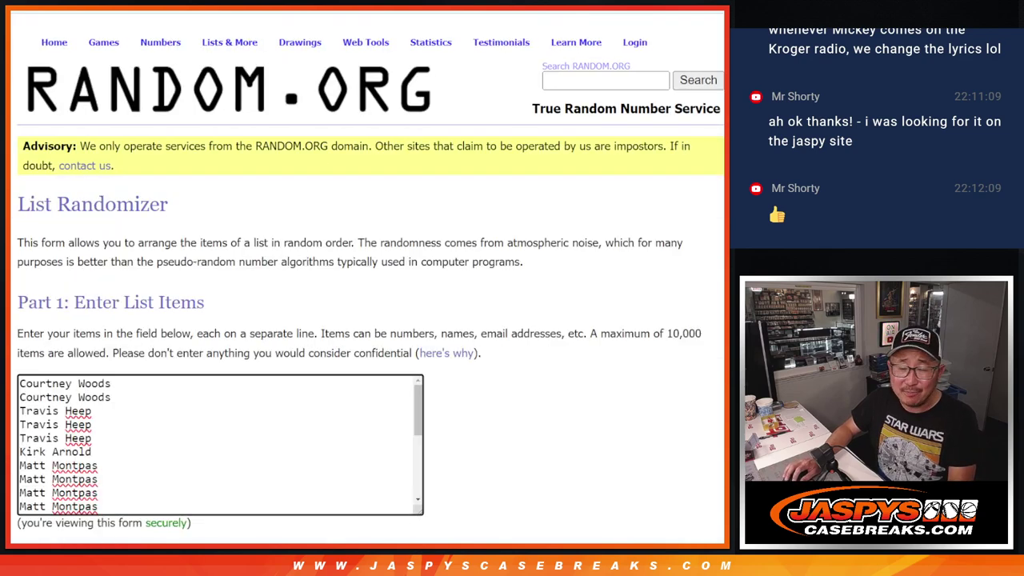
# Step: Randomize the 22-name list 11 times and highlight the randomization count
pyautogui.scroll(-2, 450, 322)
pyautogui.click(42, 447)
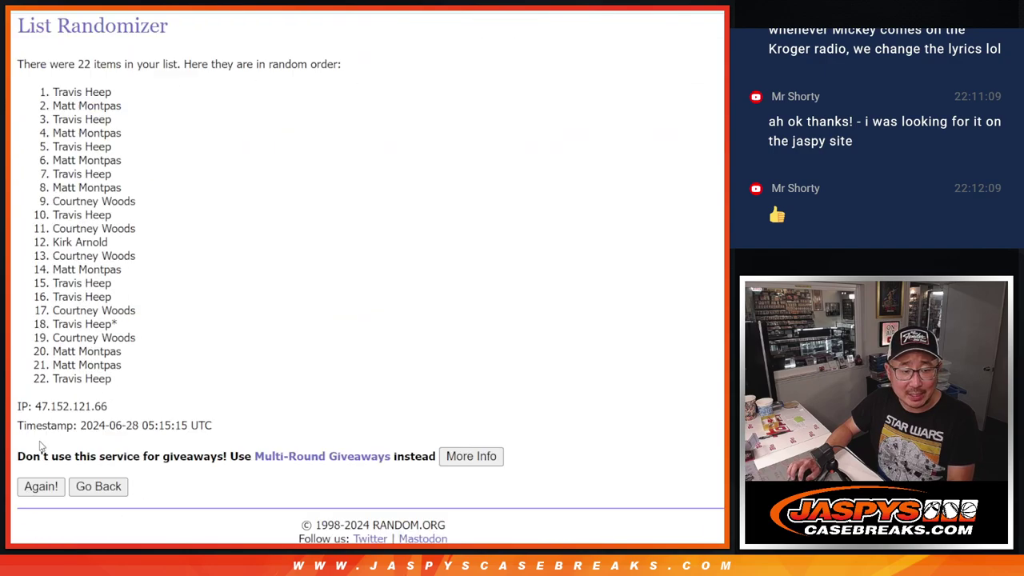
pyautogui.scroll(-1, 43, 448)
pyautogui.click(41, 446)
pyautogui.click(41, 446)
pyautogui.click(41, 446)
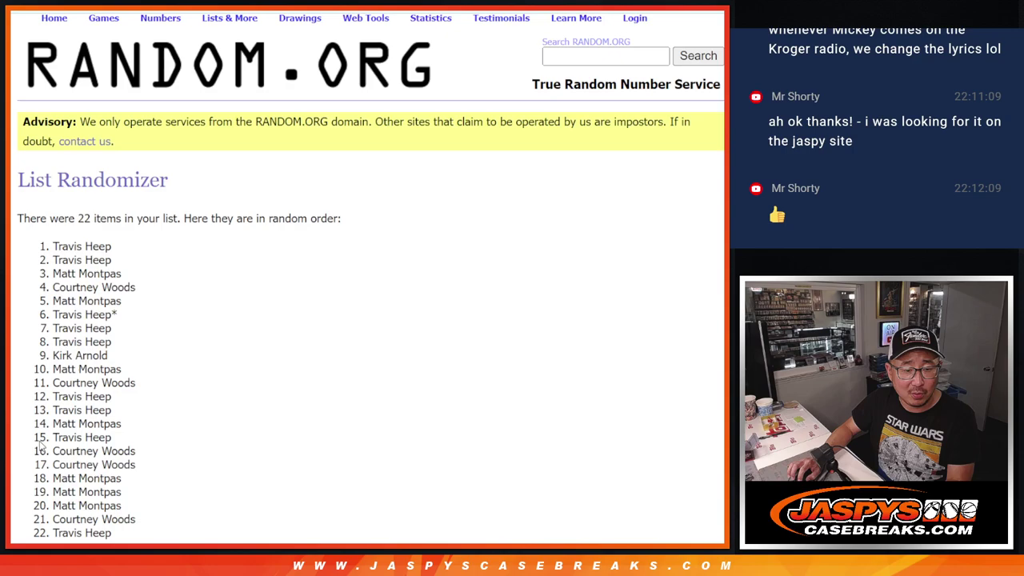
pyautogui.click(41, 446)
pyautogui.click(41, 446)
pyautogui.click(41, 446)
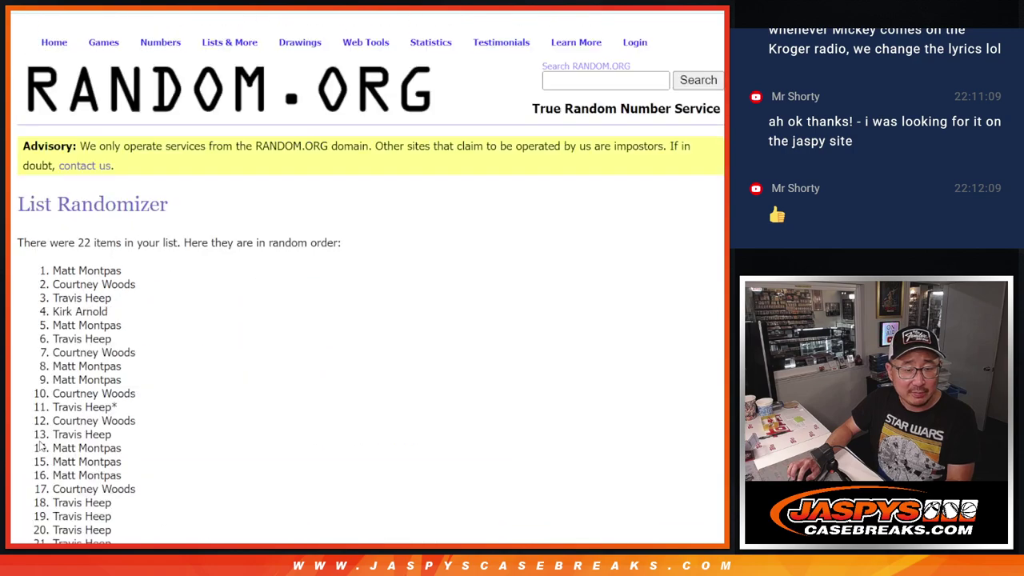
pyautogui.click(41, 447)
pyautogui.click(41, 446)
pyautogui.click(41, 446)
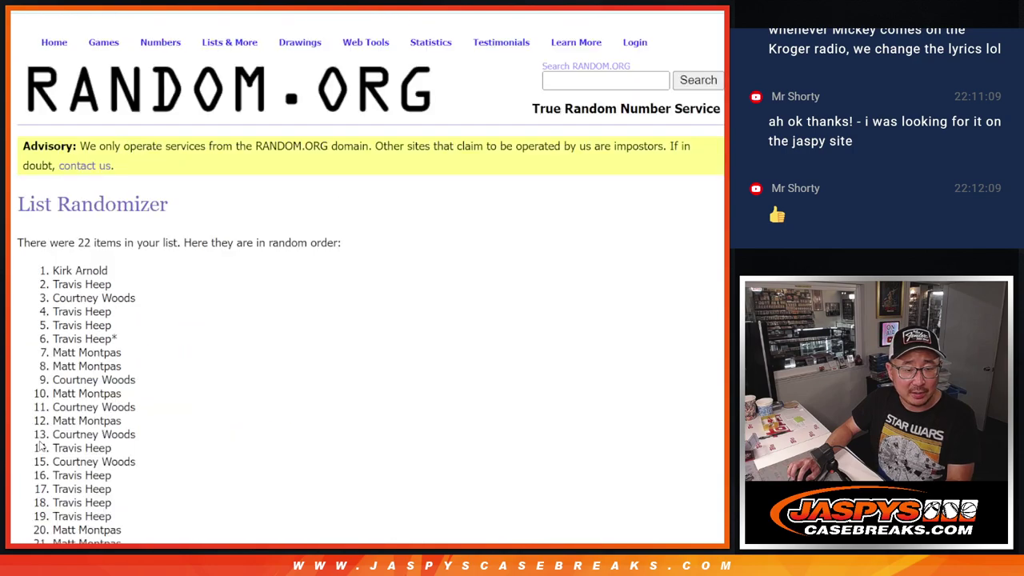
pyautogui.click(41, 443)
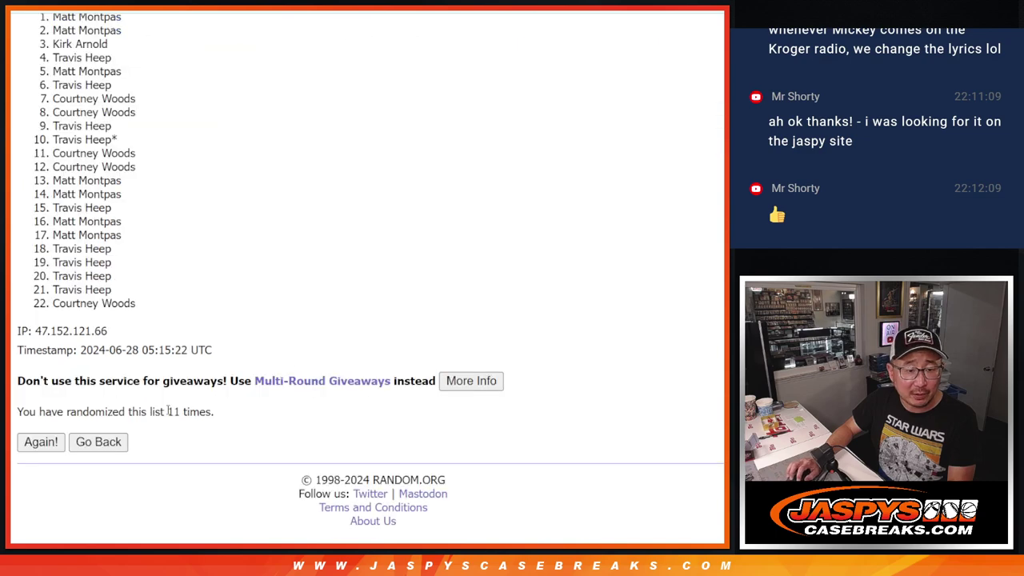
pyautogui.moveTo(168, 412); pyautogui.dragTo(216, 412)
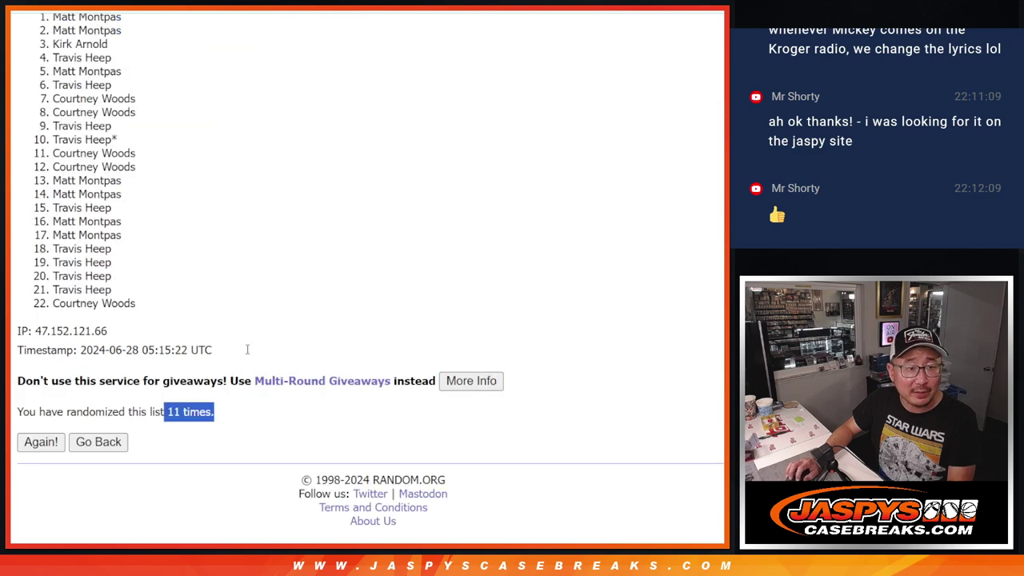
# Step: Copy the first eight randomized names into Sheet2 starting at A23, replacing the placeholders, with font size 12
pyautogui.scroll(1, 109, 122)
pyautogui.moveTo(54, 72); pyautogui.dragTo(147, 174)
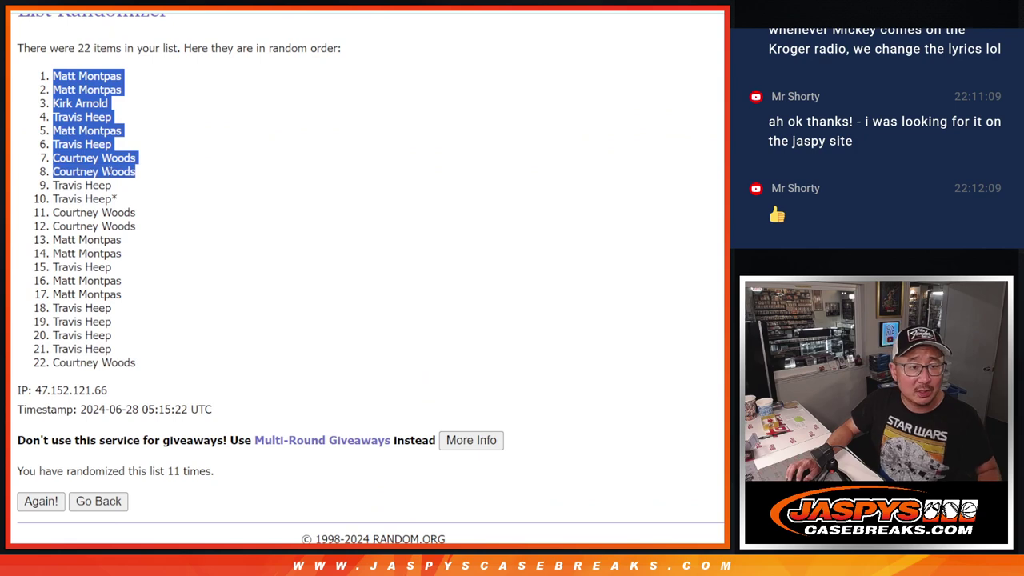
pyautogui.hotkey('ctrl', 'c')
pyautogui.hotkey('alt', 'Tab')
pyautogui.hotkey('ctrl', 'v')
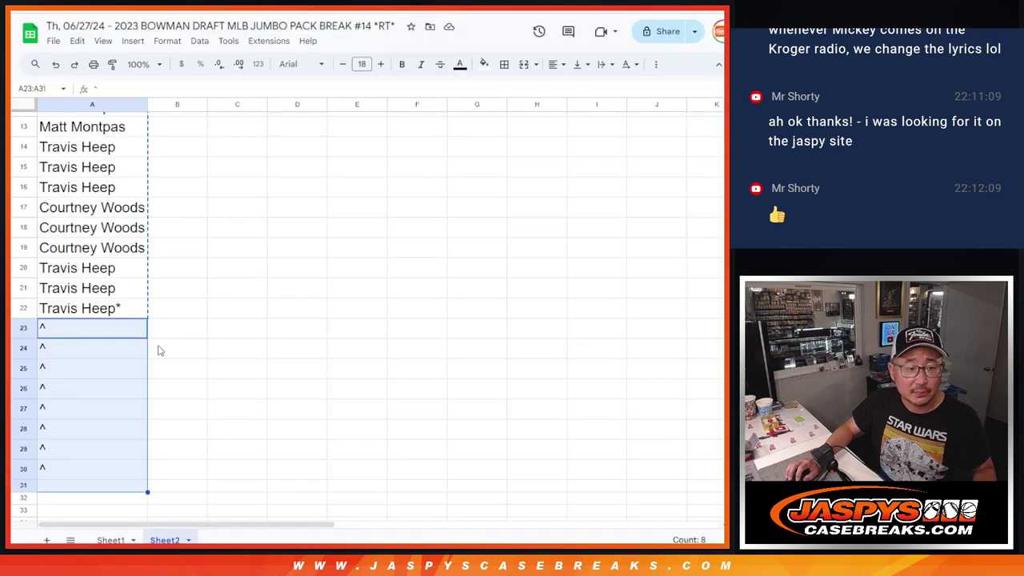
pyautogui.click(361, 64)
pyautogui.click(361, 200)
# Step: Append a ^ to each of the eight free-spot names in A23:A30
pyautogui.click(113, 326)
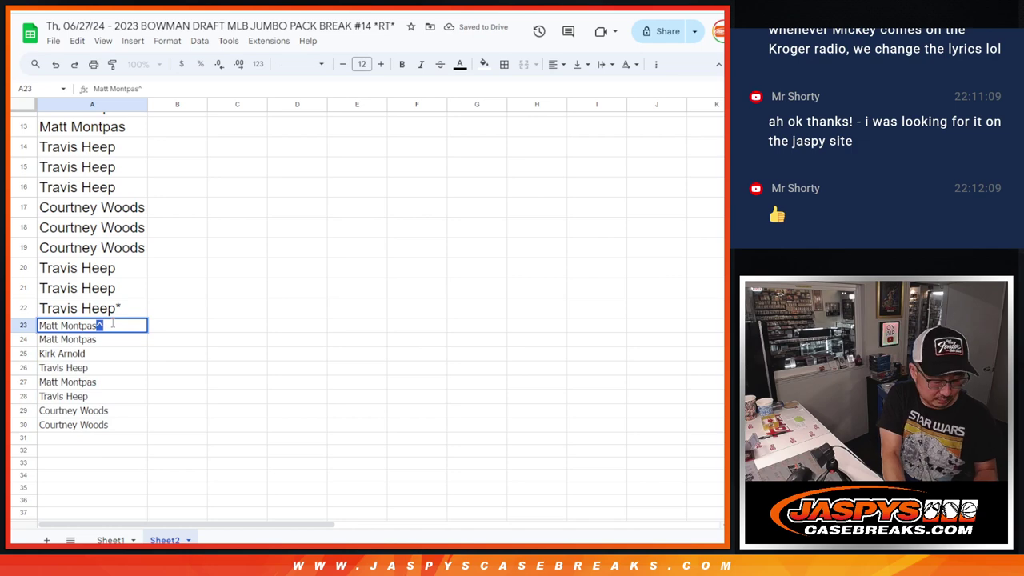
pyautogui.press('Return')
pyautogui.press('Return')
pyautogui.write('^')
pyautogui.press('Return')
pyautogui.press('Return')
pyautogui.write('^')
pyautogui.press('Return')
pyautogui.press('Return')
pyautogui.press('^')
pyautogui.press('Return')
pyautogui.press('Return')
pyautogui.press('^')
pyautogui.press('Return')
pyautogui.press('Return')
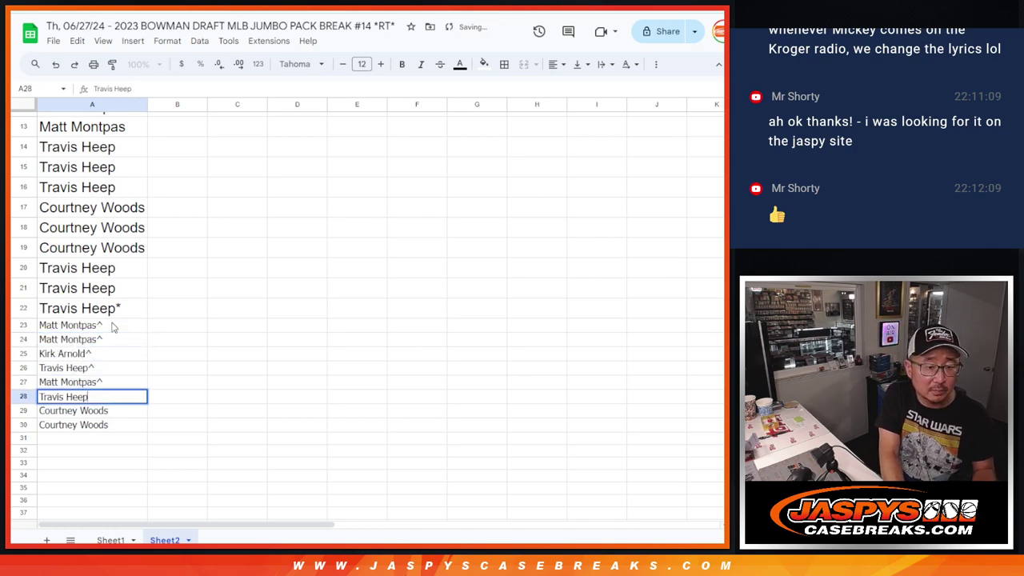
pyautogui.press('^')
pyautogui.press('Return')
pyautogui.press('Return')
pyautogui.press('^')
pyautogui.press('Return')
pyautogui.press('Return')
pyautogui.press('^')
pyautogui.press('Return')
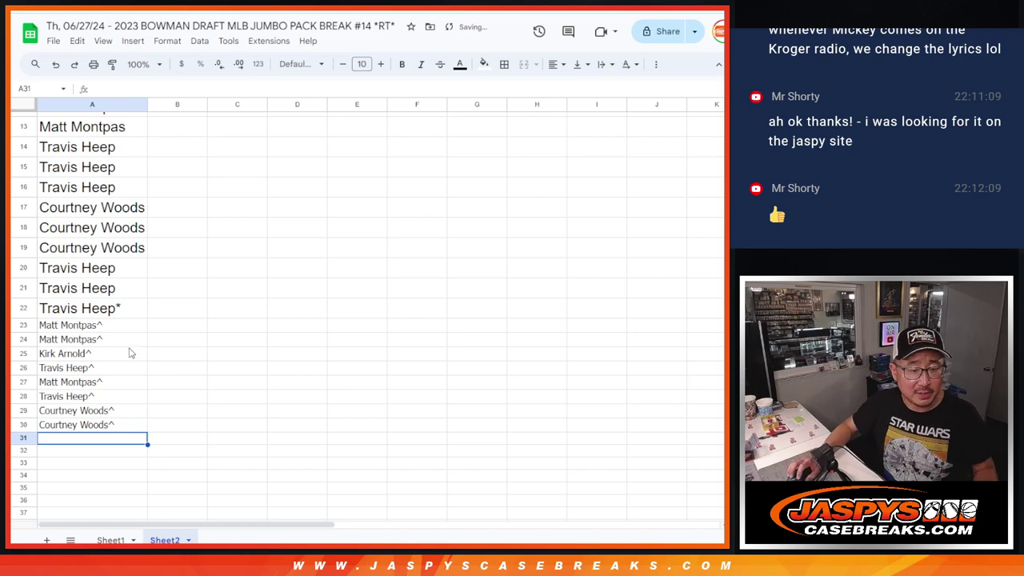
# Step: Copy the complete list of names in column A of Sheet2 and open Sheet1
pyautogui.click(115, 424)
pyautogui.scroll(5, 171, 417)
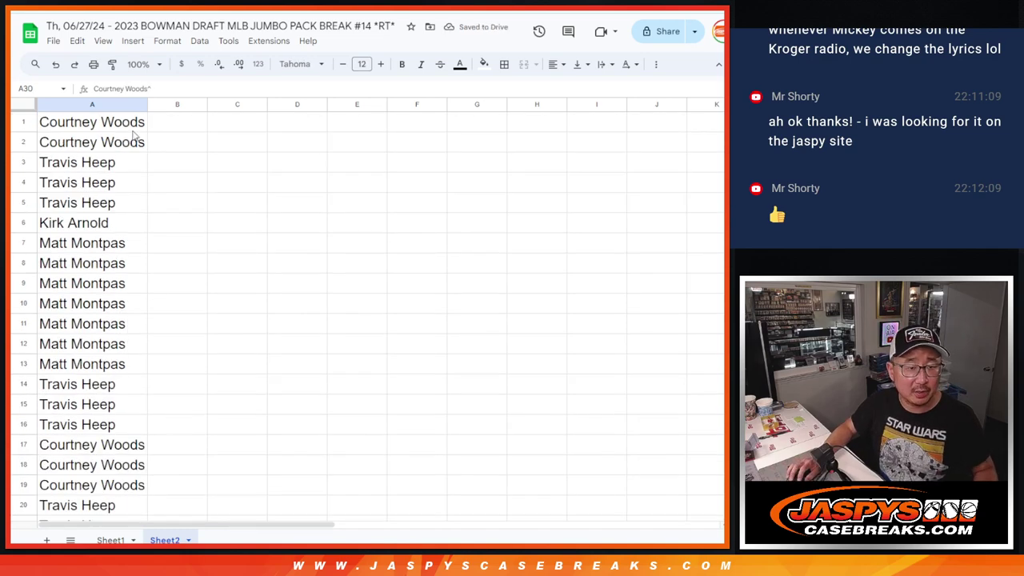
pyautogui.hotkey('ctrl', 'space')
pyautogui.hotkey('ctrl', 'c')
pyautogui.click(110, 540)
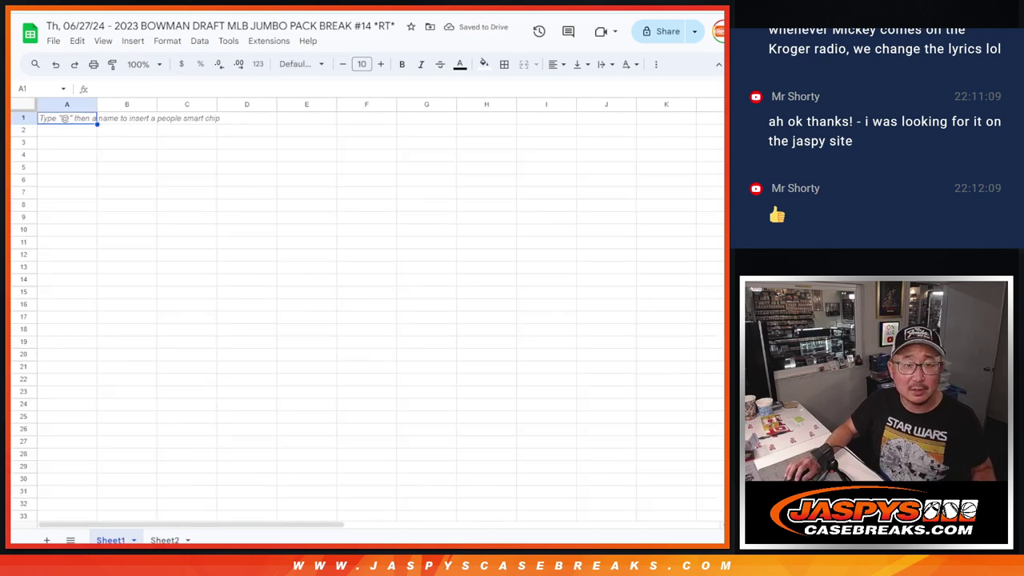
# Step: Replace the List Randomizer's items with the copied complete list of names
pyautogui.hotkey('alt', 'Tab')
pyautogui.hotkey('ctrl', 'a')
pyautogui.press('Delete')
pyautogui.click(240, 388)
pyautogui.hotkey('ctrl', 'v')
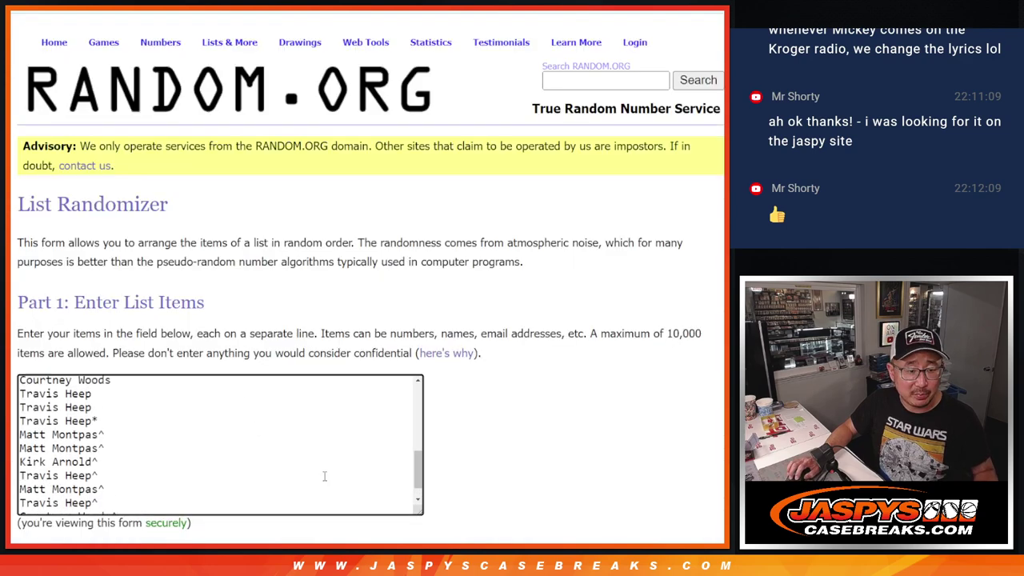
# Step: Check the list of MLB teams in the other List Randomizer form
pyautogui.scroll(5, 324, 476)
pyautogui.hotkey('ctrl', 'z')
pyautogui.hotkey('ctrl', 'z')
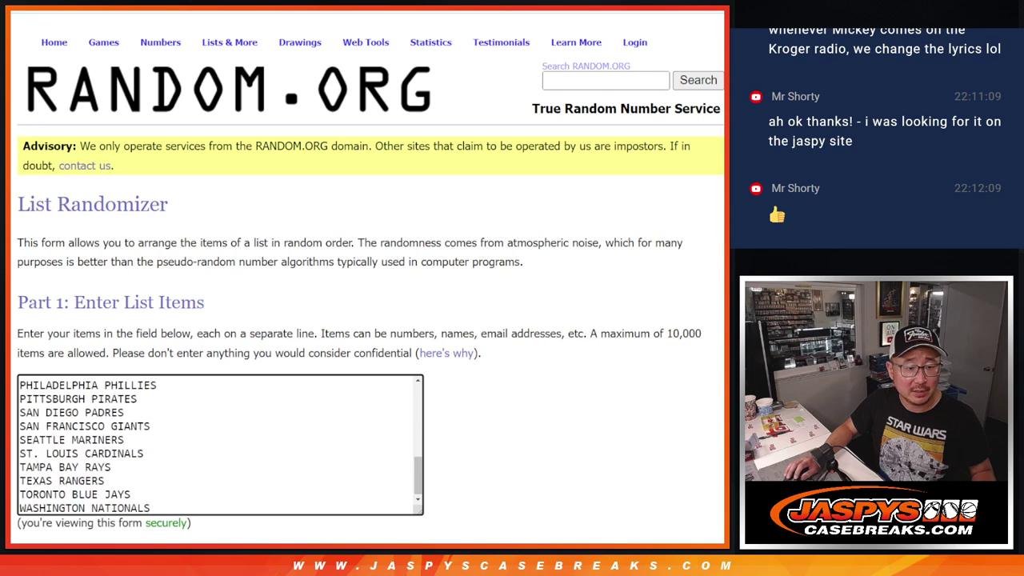
# Step: Roll the two virtual dice for the name and team randomization and return to the names' List Randomizer
pyautogui.hotkey('alt', 'Tab')
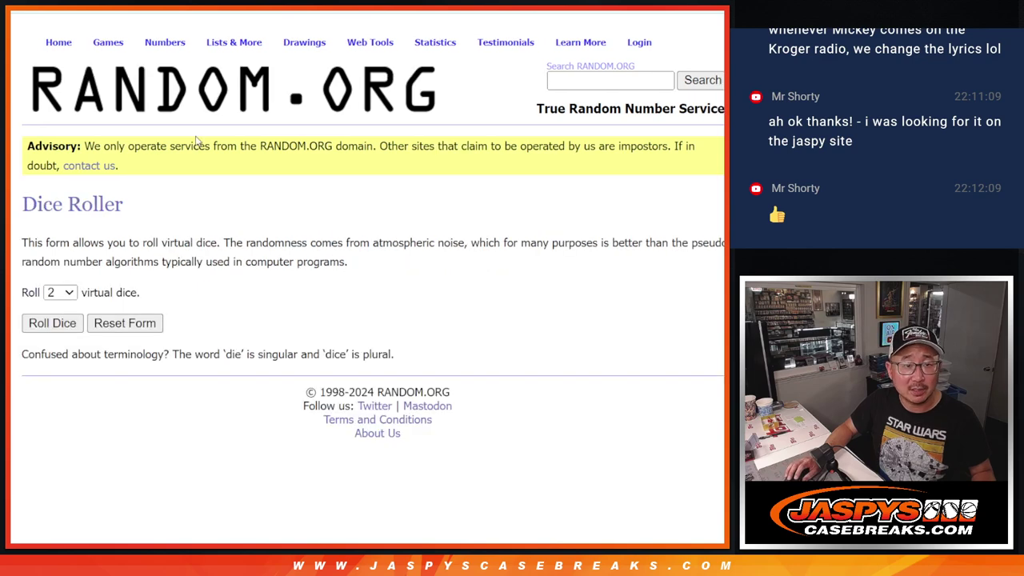
pyautogui.click(50, 328)
pyautogui.hotkey('alt', 'Tab')
# Step: Randomize the complete 30-name list seven times and bring the start of the resulting order into view
pyautogui.scroll(-3, 132, 433)
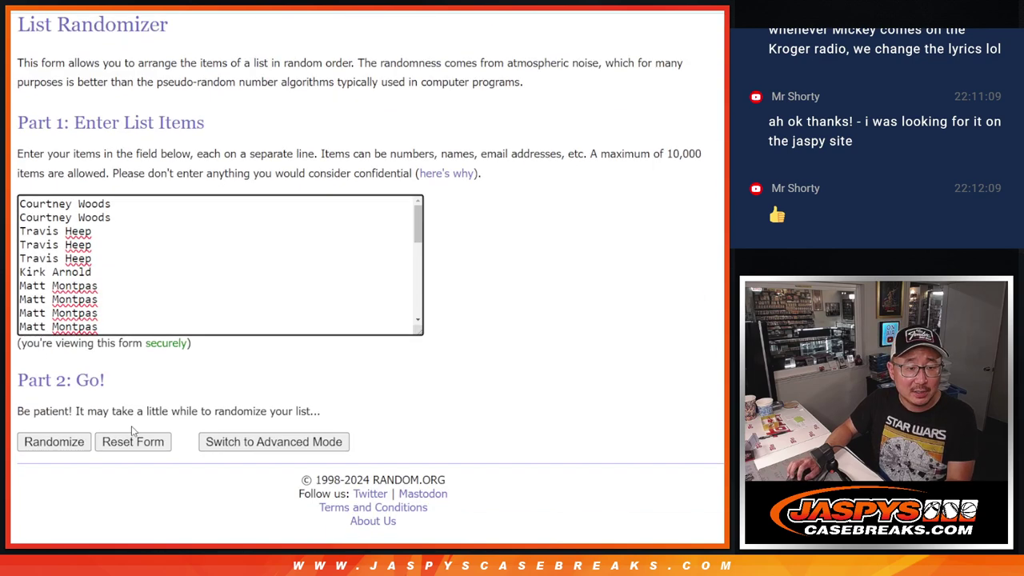
pyautogui.click(34, 447)
pyautogui.click(35, 449)
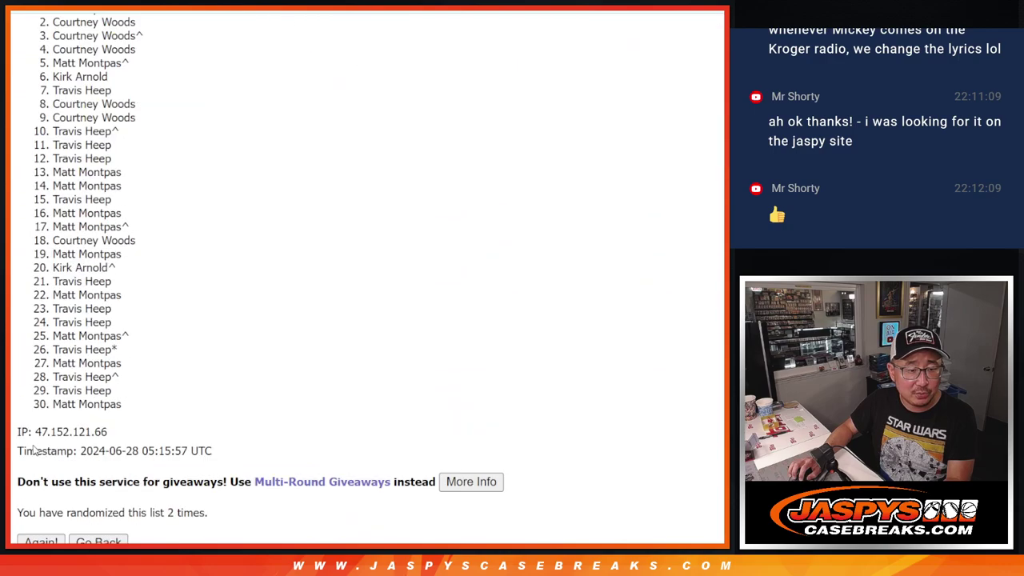
pyautogui.click(34, 446)
pyautogui.click(34, 446)
pyautogui.click(35, 446)
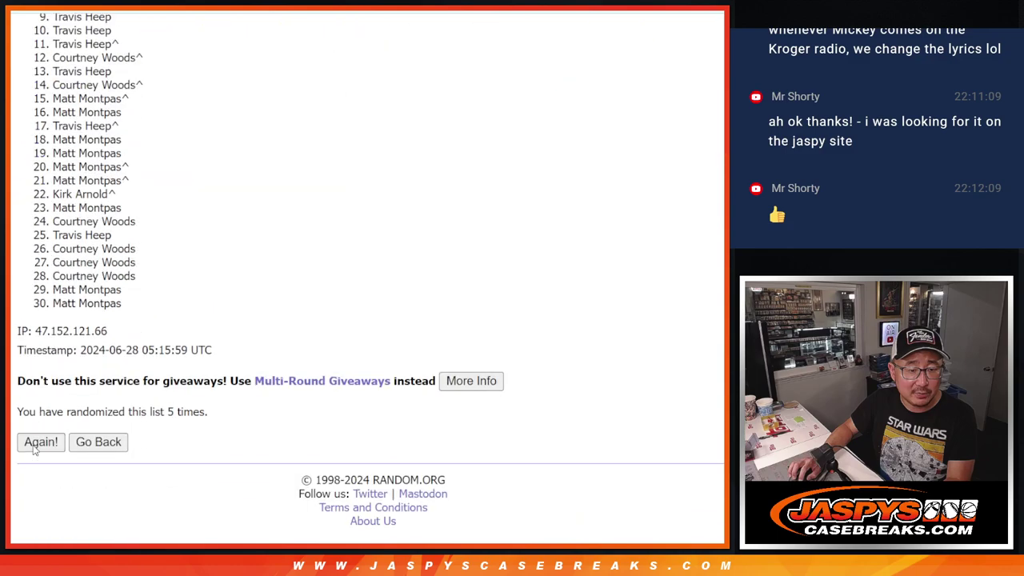
pyautogui.click(34, 447)
pyautogui.click(34, 447)
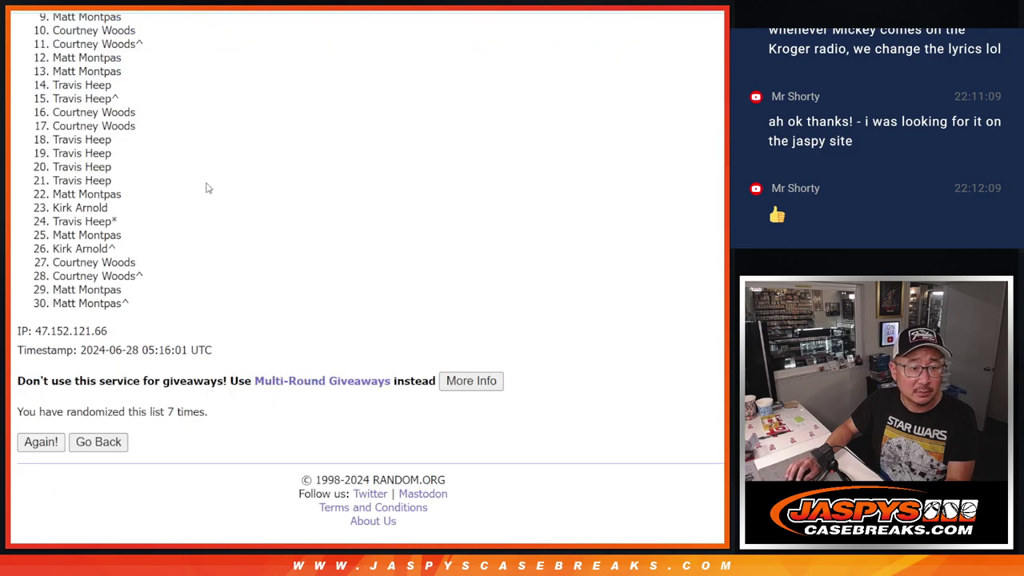
pyautogui.scroll(3, 206, 188)
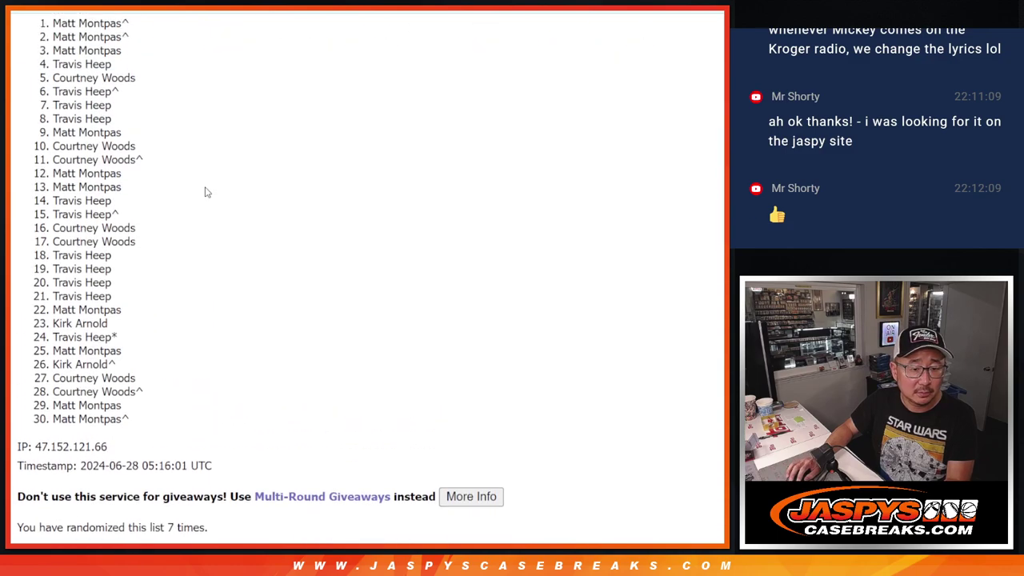
# Step: Copy all 30 randomized names into column A of the break spreadsheet, starting at A1
pyautogui.moveTo(52, 83); pyautogui.dragTo(141, 480)
pyautogui.scroll(-1, 101, 393)
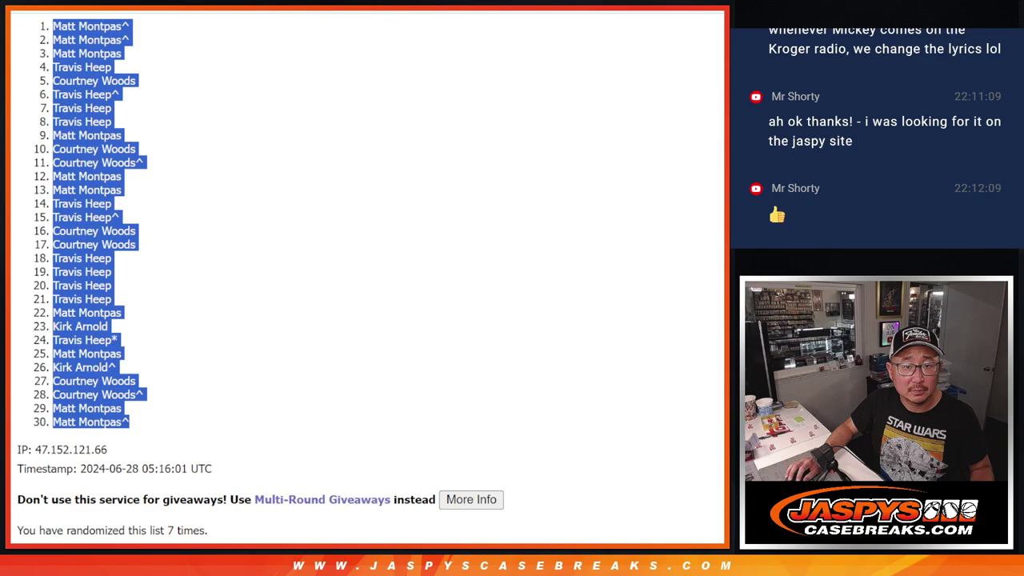
pyautogui.hotkey('alt', 'Tab')
pyautogui.hotkey('ctrl', 'v')
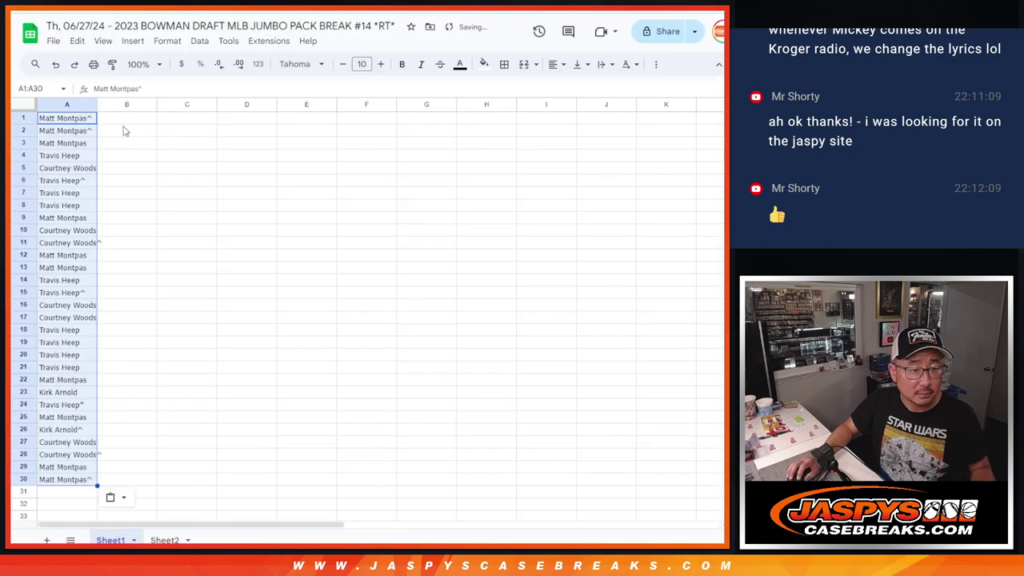
# Step: Return to the team List Randomizer and randomize the 30 MLB teams seven times
pyautogui.hotkey('alt', 'Tab')
pyautogui.hotkey('ctrl', 'Tab')
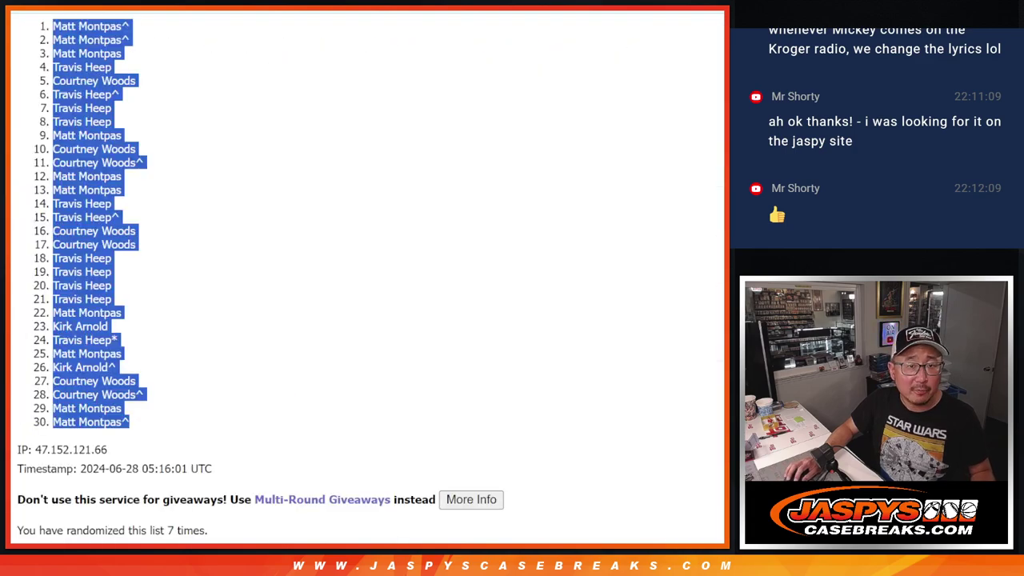
pyautogui.hotkey('ctrl', 'Tab')
pyautogui.scroll(-2, 44, 449)
pyautogui.click(44, 450)
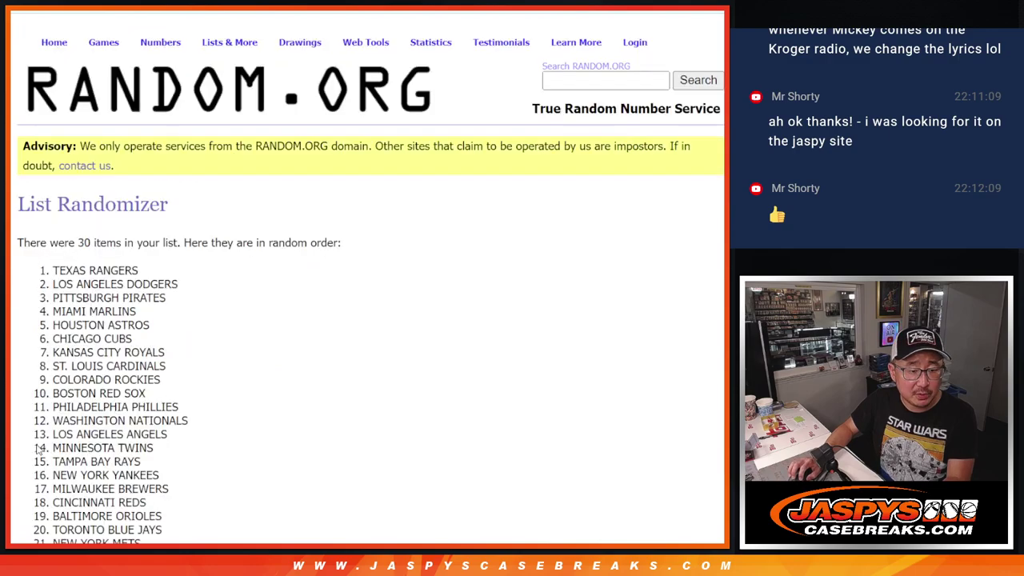
pyautogui.scroll(-3, 44, 448)
pyautogui.click(40, 448)
pyautogui.click(39, 448)
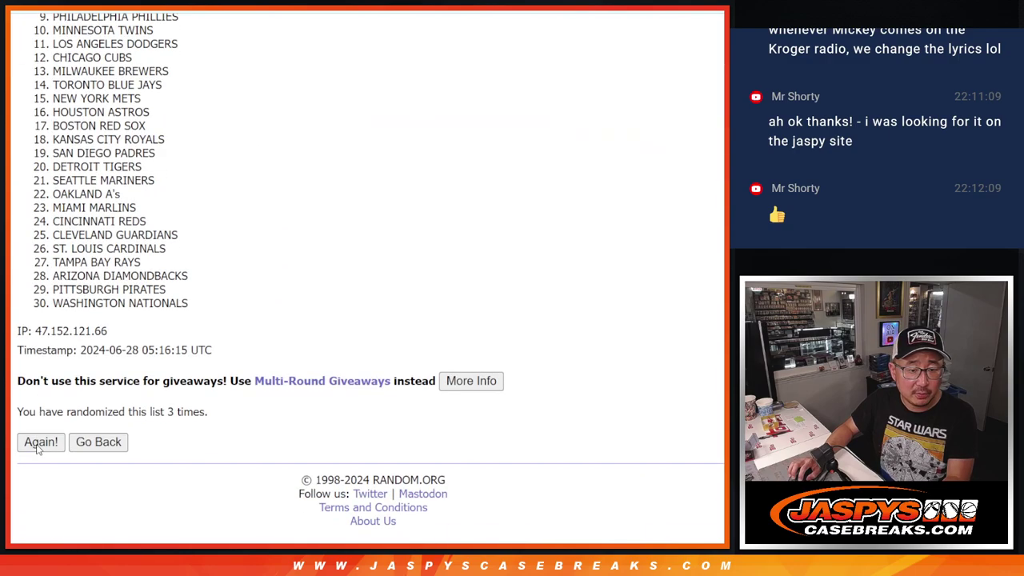
pyautogui.click(39, 448)
pyautogui.click(39, 448)
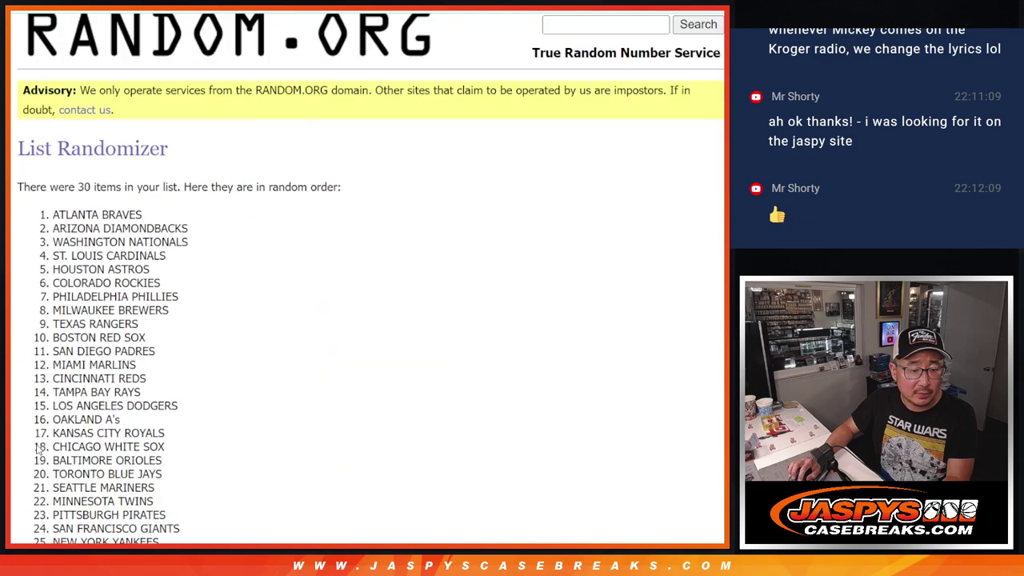
pyautogui.click(39, 448)
pyautogui.click(39, 448)
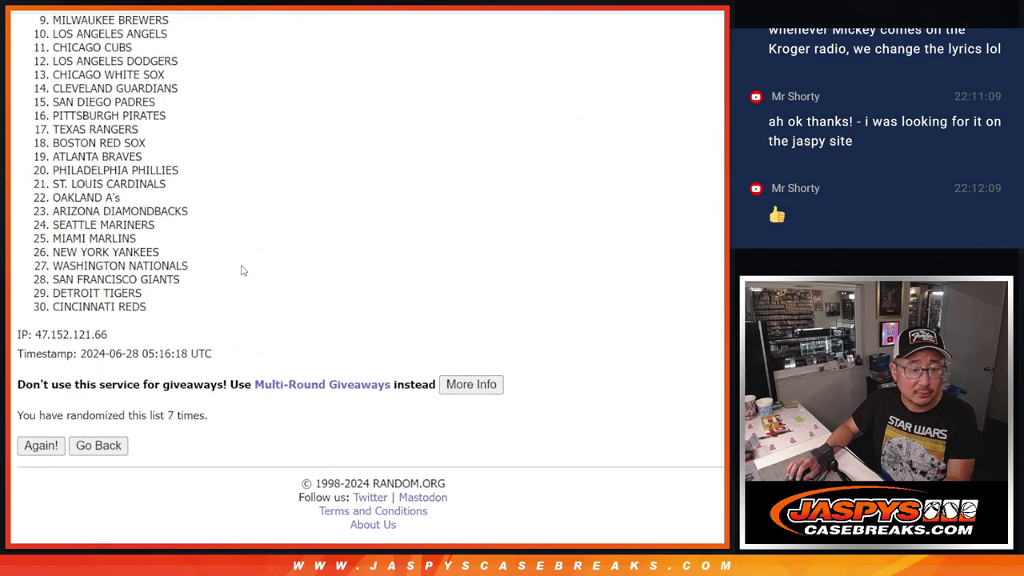
# Step: Copy the 30 randomized teams into column B of the spreadsheet, starting at B1
pyautogui.scroll(2, 242, 271)
pyautogui.moveTo(53, 29); pyautogui.dragTo(162, 426)
pyautogui.hotkey('ctrl', 'c')
pyautogui.hotkey('alt', 'Tab')
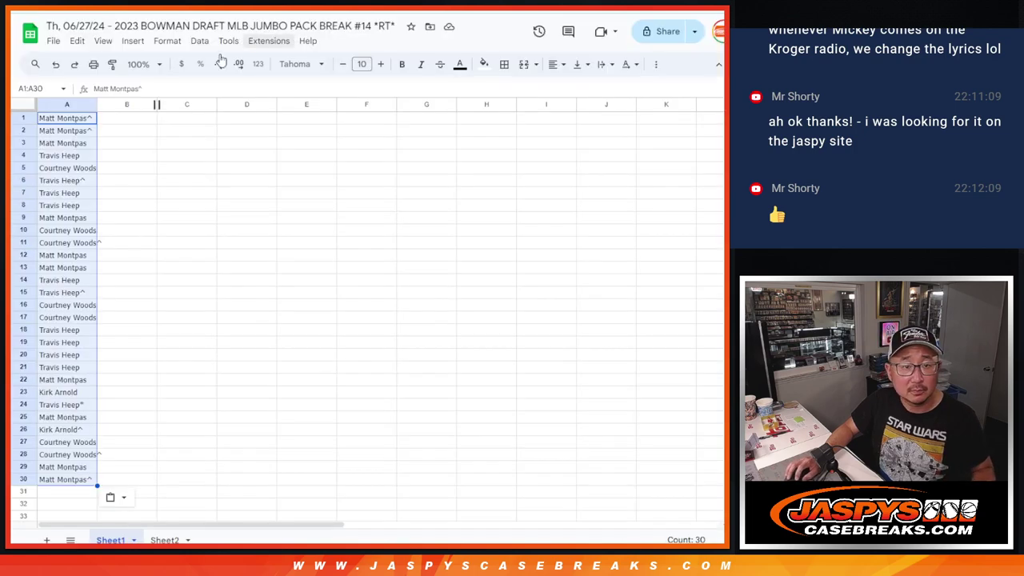
pyautogui.click(128, 120)
pyautogui.hotkey('ctrl', 'v')
# Step: Format the entire sheet with the Zen A… serif font at size 12
pyautogui.click(29, 104)
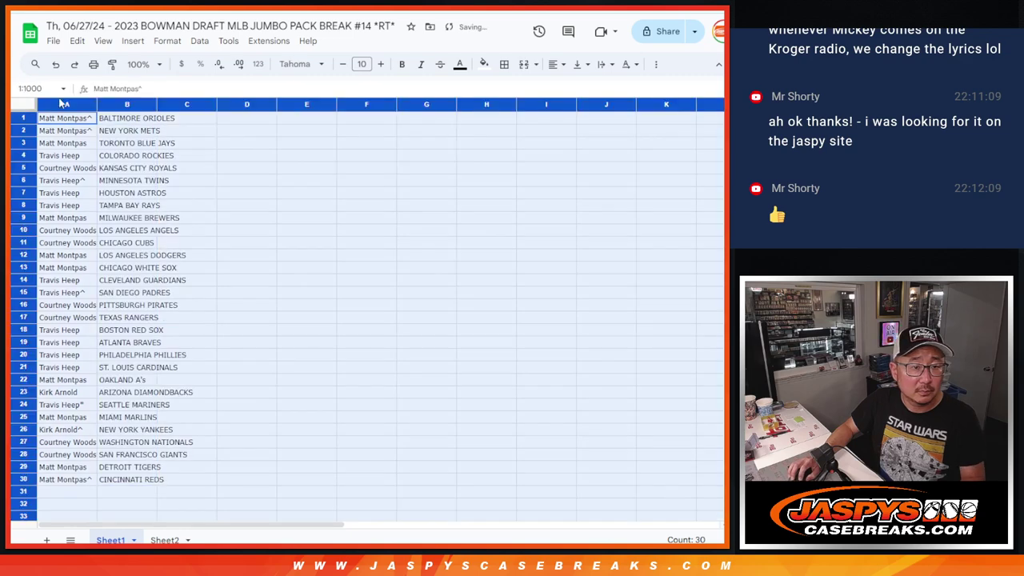
pyautogui.click(298, 64)
pyautogui.click(328, 201)
pyautogui.click(362, 64)
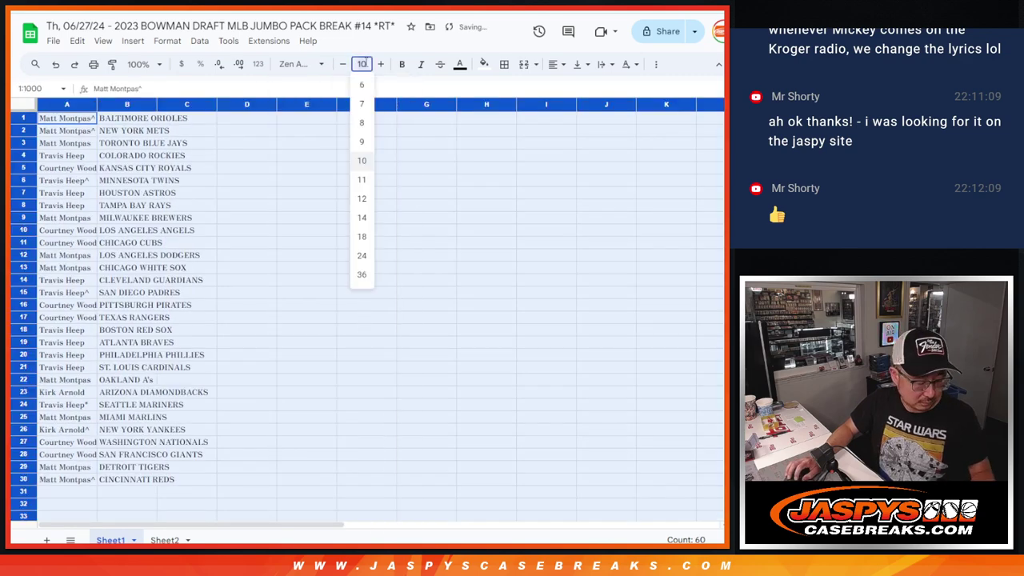
pyautogui.write('12')
pyautogui.press('Return')
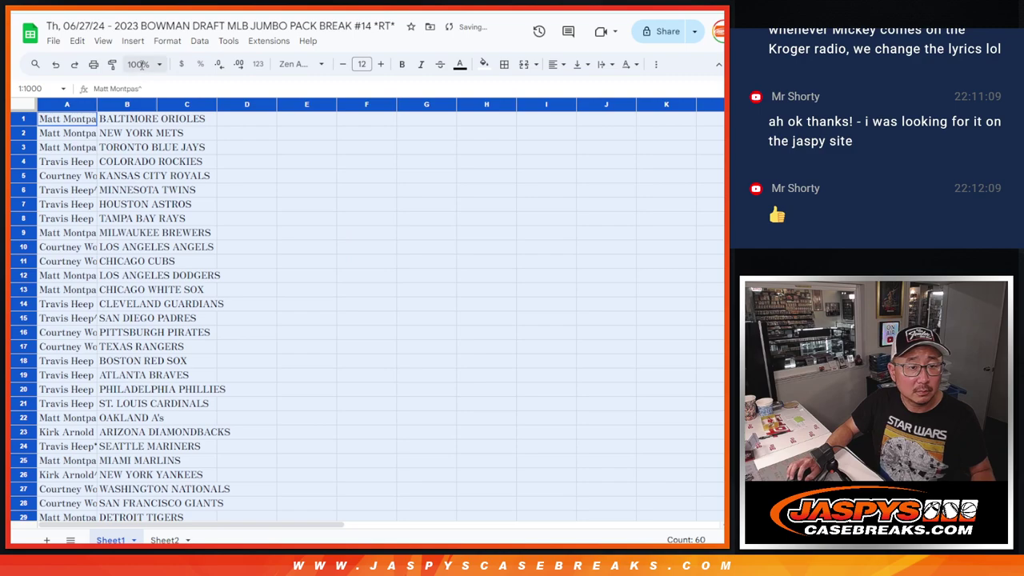
# Step: Set the sheet zoom to 150% and fit columns A and B to their contents
pyautogui.click(136, 65)
pyautogui.click(142, 180)
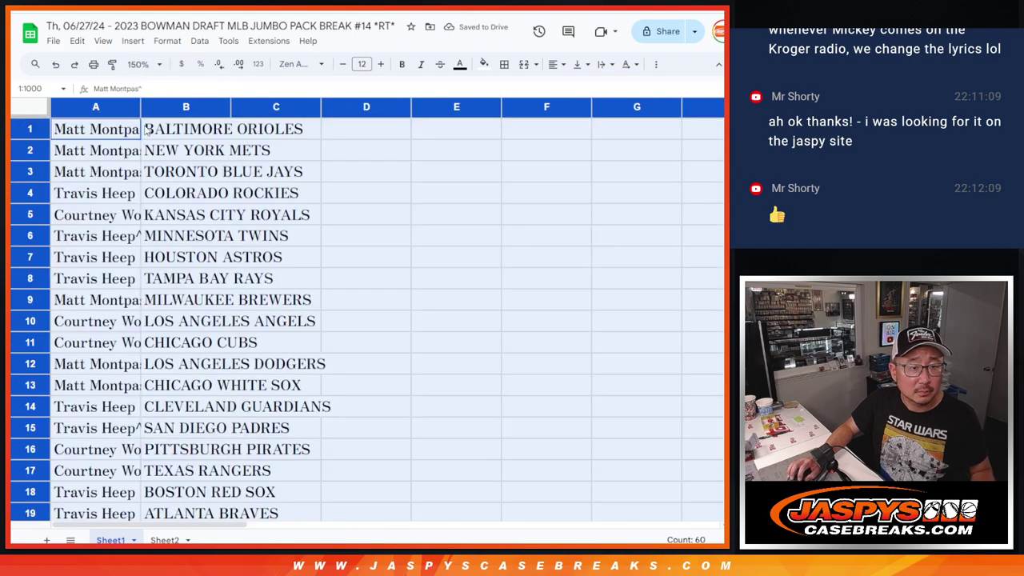
pyautogui.doubleClick(142, 107)
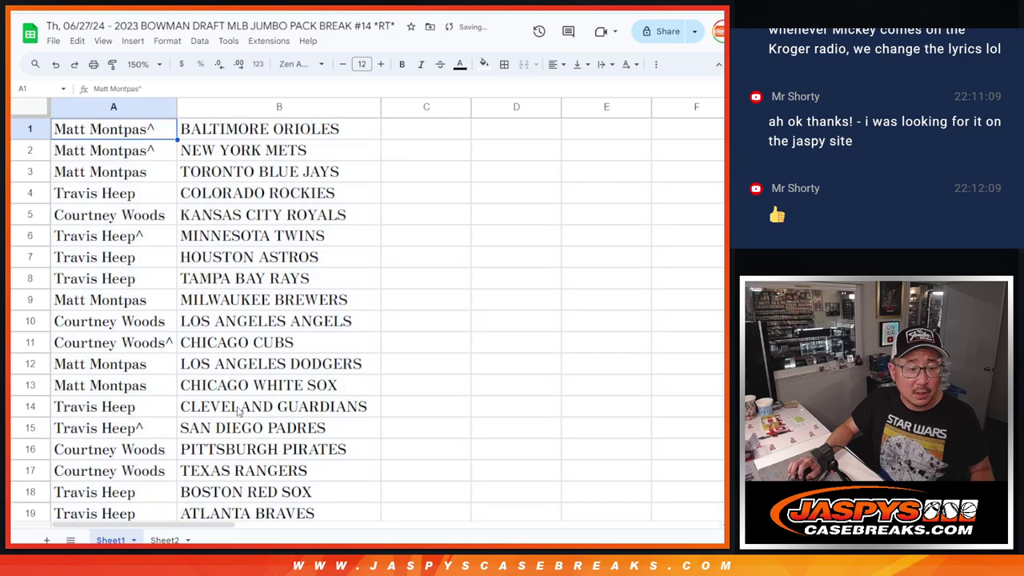
# Step: Review the name and team pairings in two highlighted halves, rows 1–15 and rows 16–30
pyautogui.keyDown('shift'); pyautogui.click(240, 425); pyautogui.keyUp('shift')
pyautogui.scroll(-5, 186, 161)
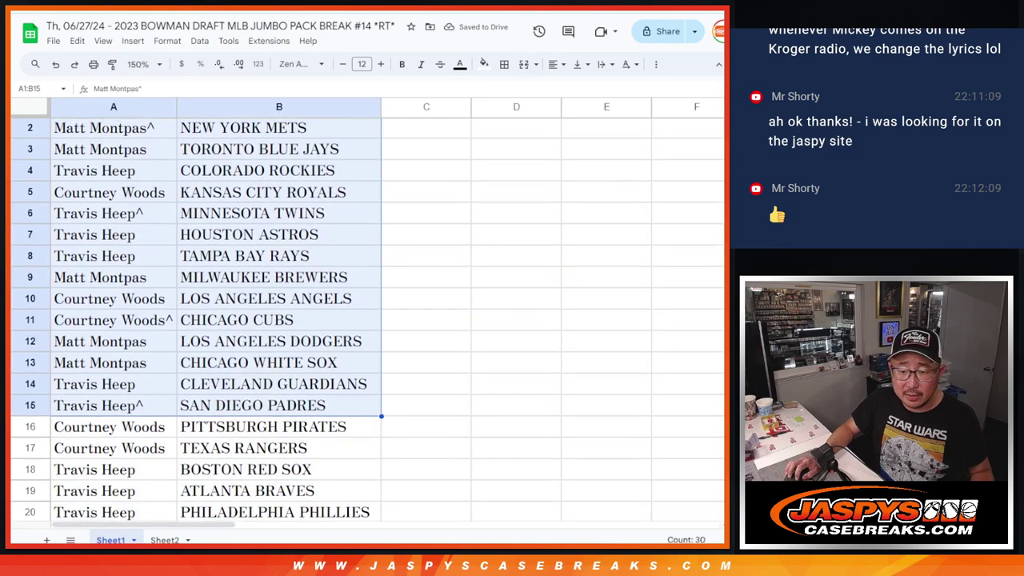
pyautogui.click(120, 142)
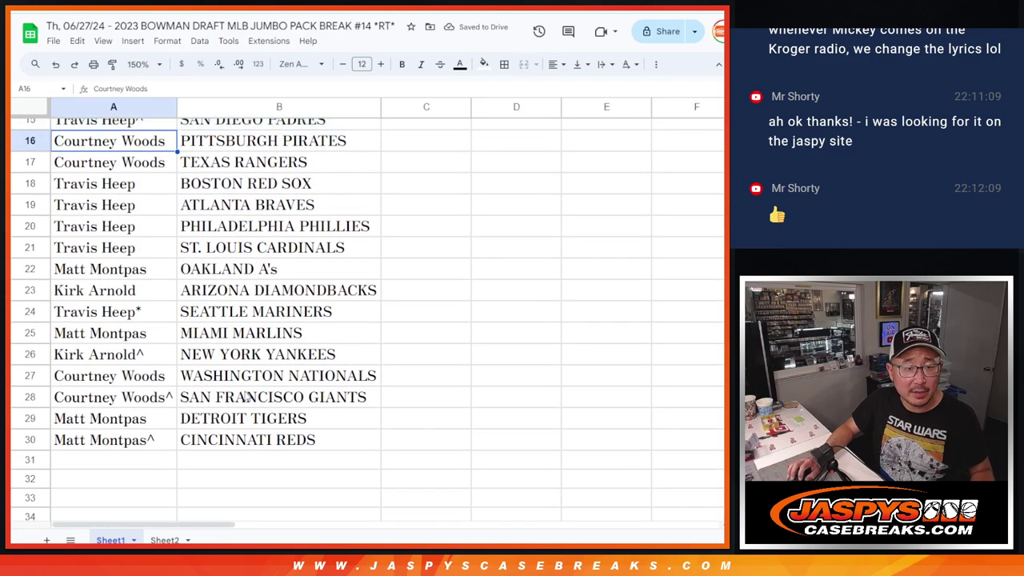
pyautogui.keyDown('shift'); pyautogui.click(240, 439); pyautogui.keyUp('shift')
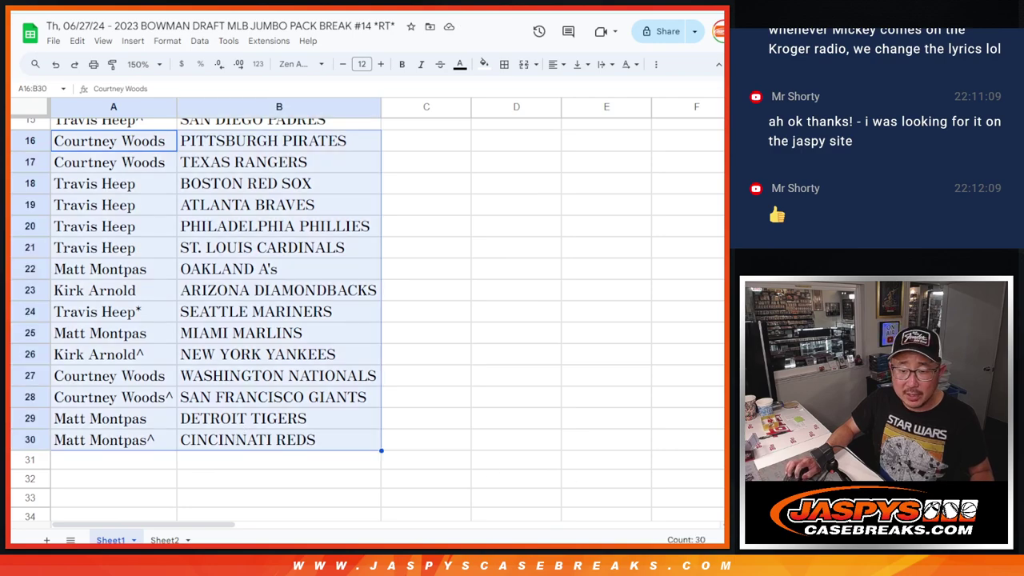
pyautogui.scroll(5, 240, 320)
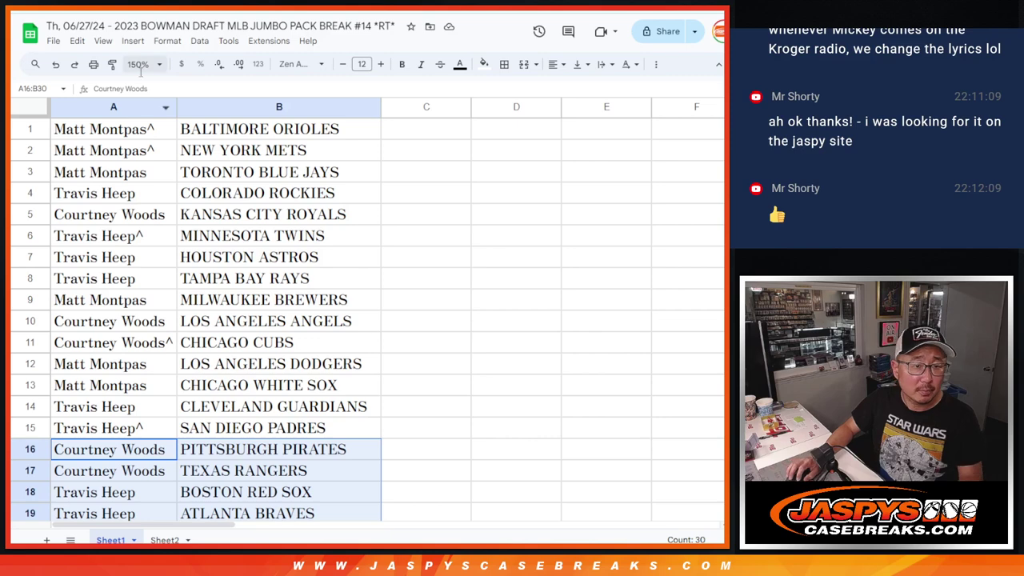
# Step: Set the sheet zoom to 90% and sort the sheet A to Z by the team column
pyautogui.click(140, 64)
pyautogui.click(142, 125)
pyautogui.click(164, 104)
pyautogui.rightClick(164, 104)
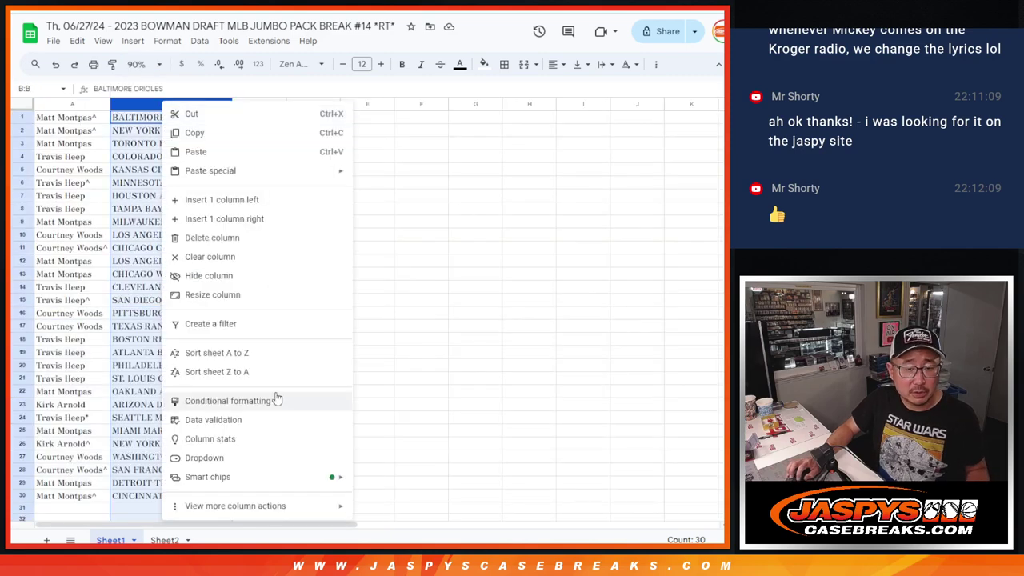
pyautogui.click(241, 353)
# Step: Apply all borders to the name and team table in A1:B30
pyautogui.moveTo(80, 119); pyautogui.dragTo(228, 498)
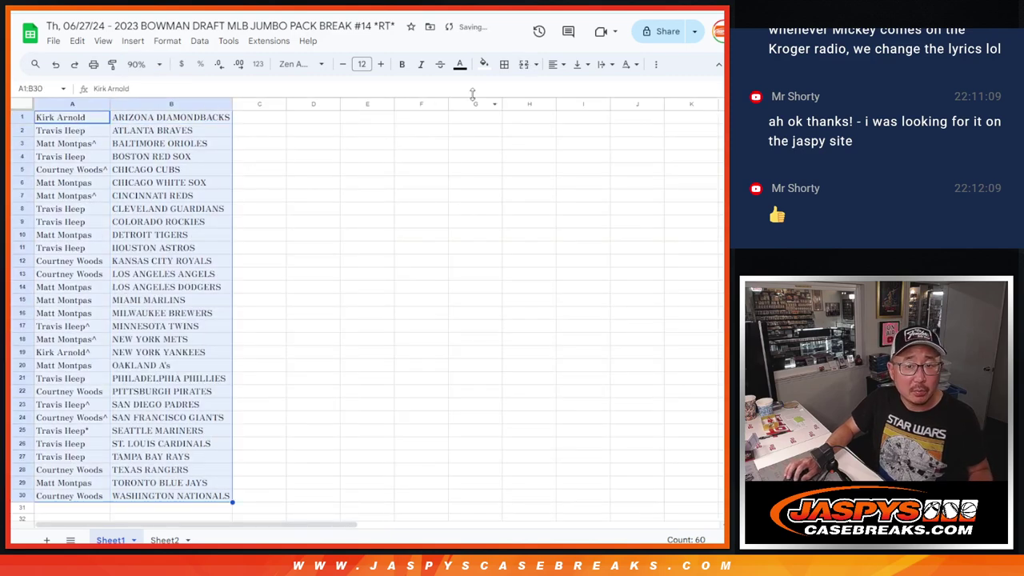
pyautogui.click(504, 64)
pyautogui.click(511, 90)
# Step: Print the current sheet in portrait on Letter paper with the workbook title in the header
pyautogui.click(93, 64)
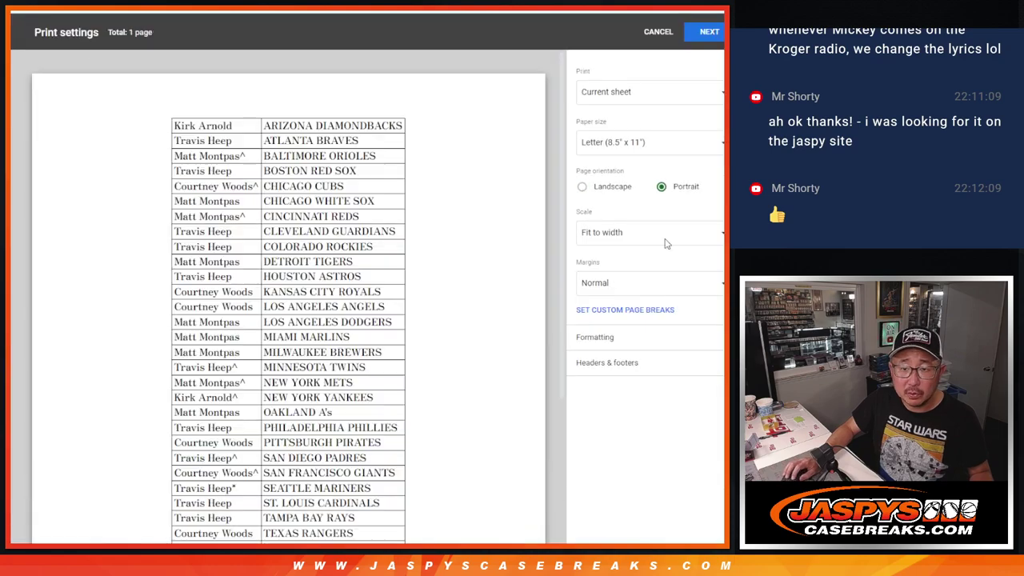
pyautogui.click(602, 364)
pyautogui.click(581, 408)
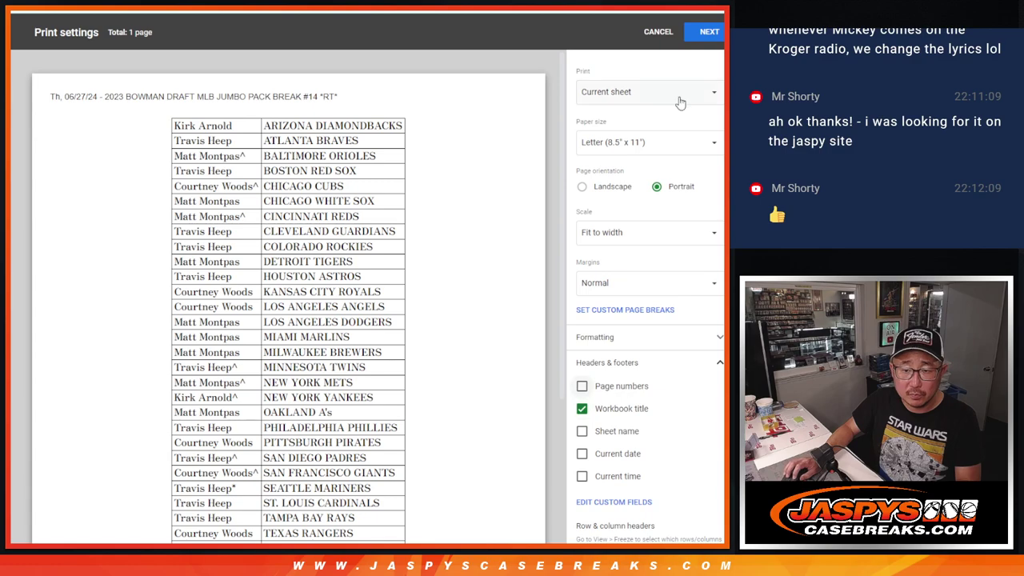
pyautogui.click(694, 32)
pyautogui.press('Return')
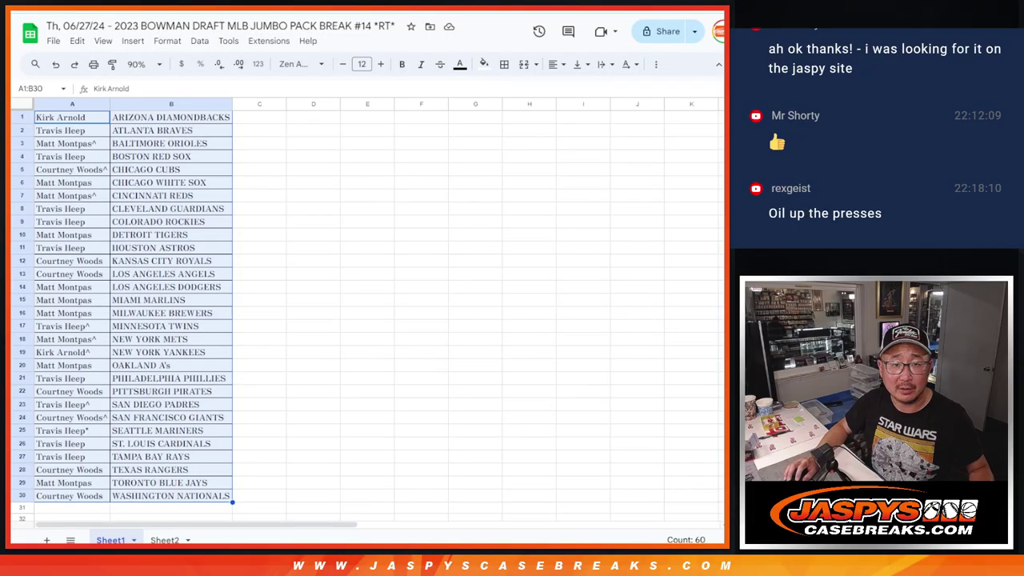
# Step: Copy the names in A1:A30 and paste them as the items of the List Randomizer form
pyautogui.click(96, 119)
pyautogui.keyDown('shift'); pyautogui.click(100, 496); pyautogui.keyUp('shift')
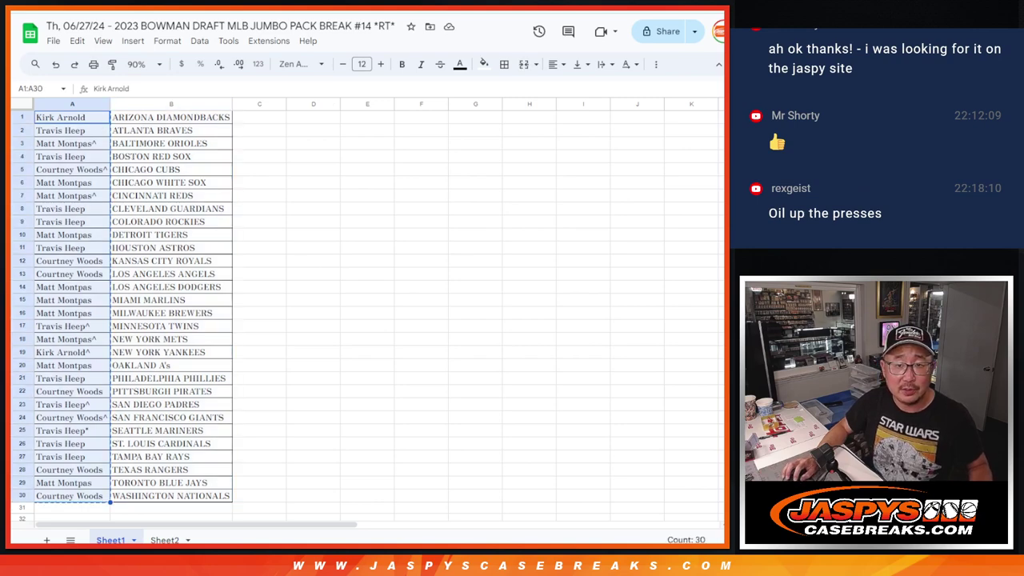
pyautogui.hotkey('ctrl', 'Tab')
pyautogui.click(404, 449)
pyautogui.hotkey('ctrl', 'v')
pyautogui.scroll(7, 405, 424)
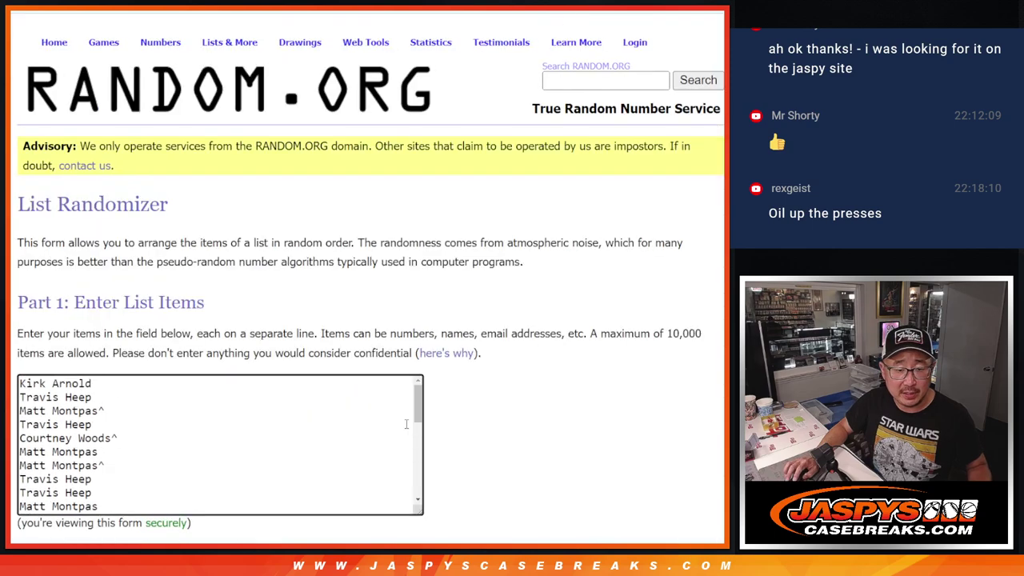
# Step: Roll two virtual dice for the final name randomization and return to the List Randomizer
pyautogui.hotkey('ctrl', 'Tab')
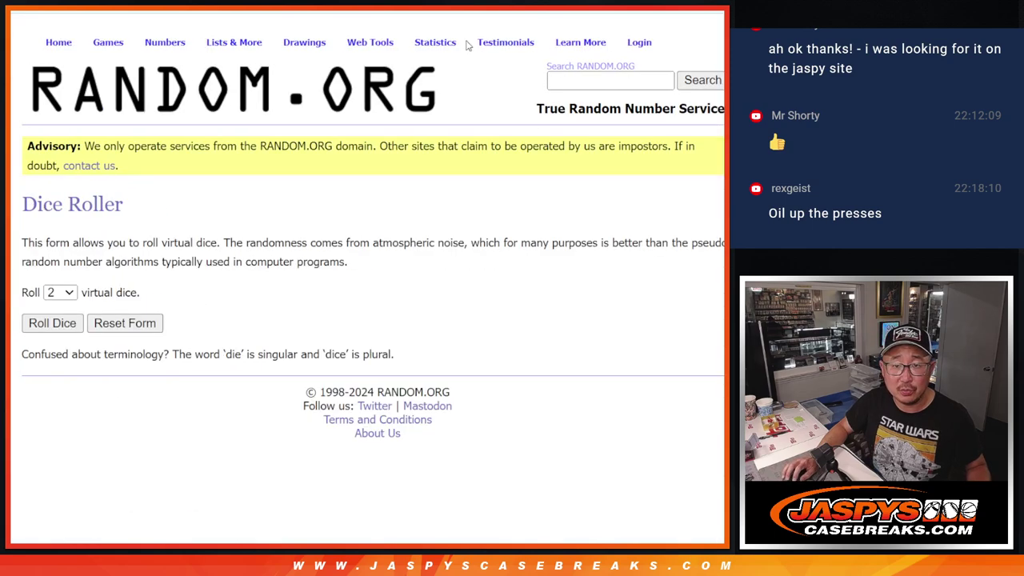
pyautogui.click(51, 323)
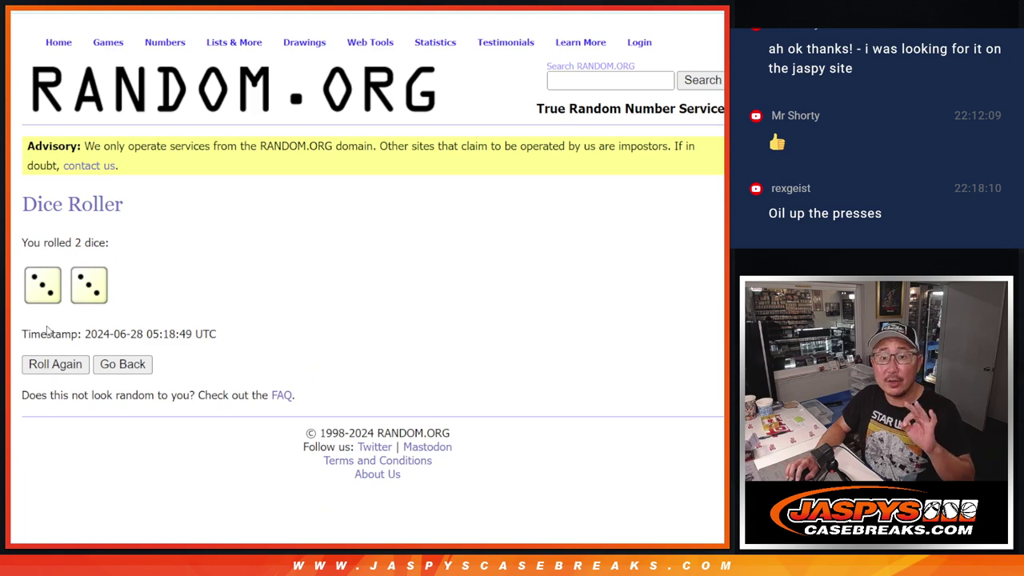
pyautogui.hotkey('ctrl', 'Tab')
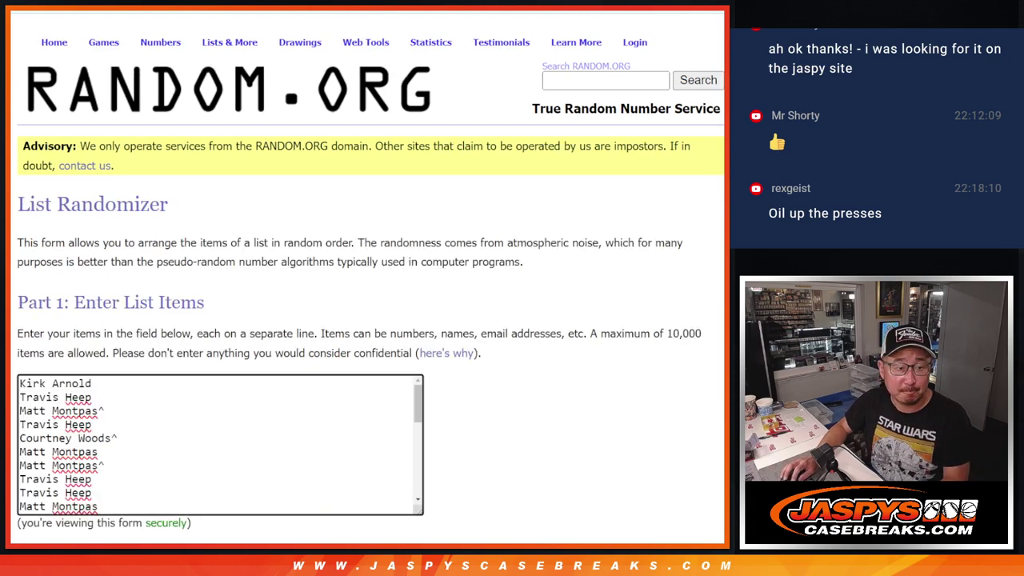
# Step: Randomize the pasted 30-name list six times
pyautogui.scroll(-3, 362, 476)
pyautogui.click(34, 446)
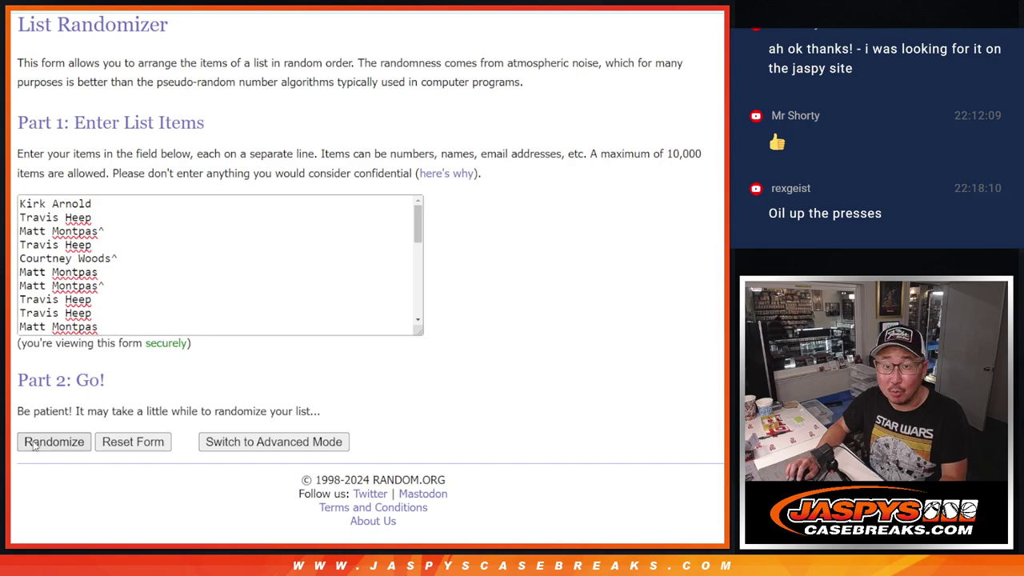
pyautogui.scroll(-5, 34, 447)
pyautogui.click(34, 446)
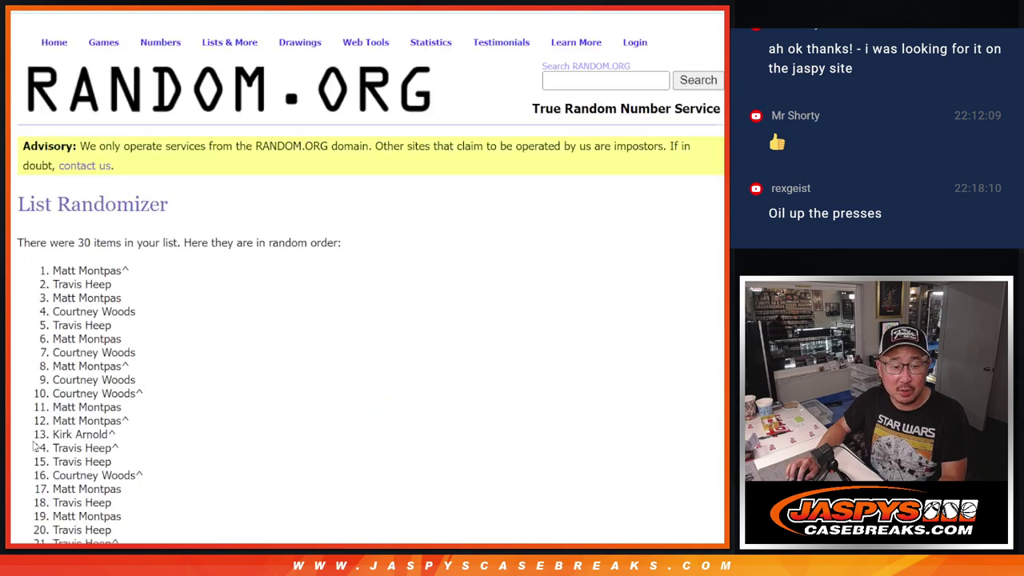
pyautogui.scroll(-5, 34, 447)
pyautogui.click(34, 446)
pyautogui.scroll(-5, 33, 447)
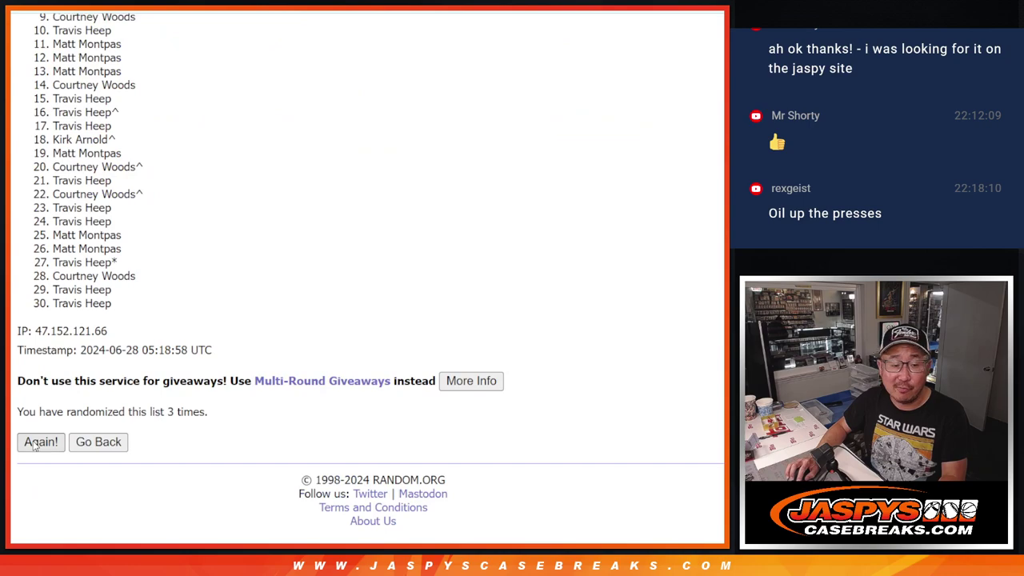
pyautogui.click(34, 446)
pyautogui.scroll(-5, 33, 446)
pyautogui.click(34, 446)
pyautogui.scroll(-5, 33, 447)
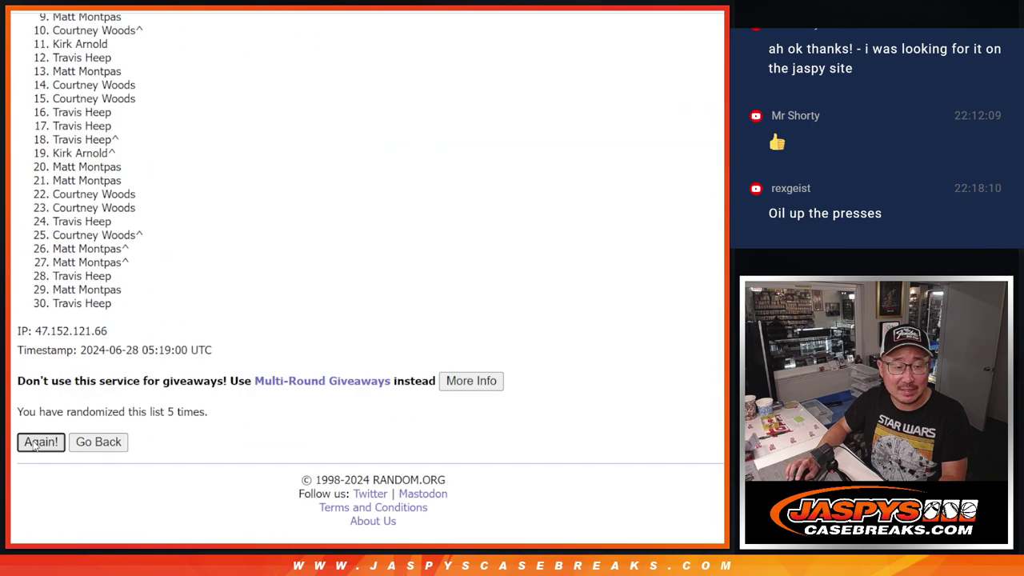
pyautogui.press('Return')
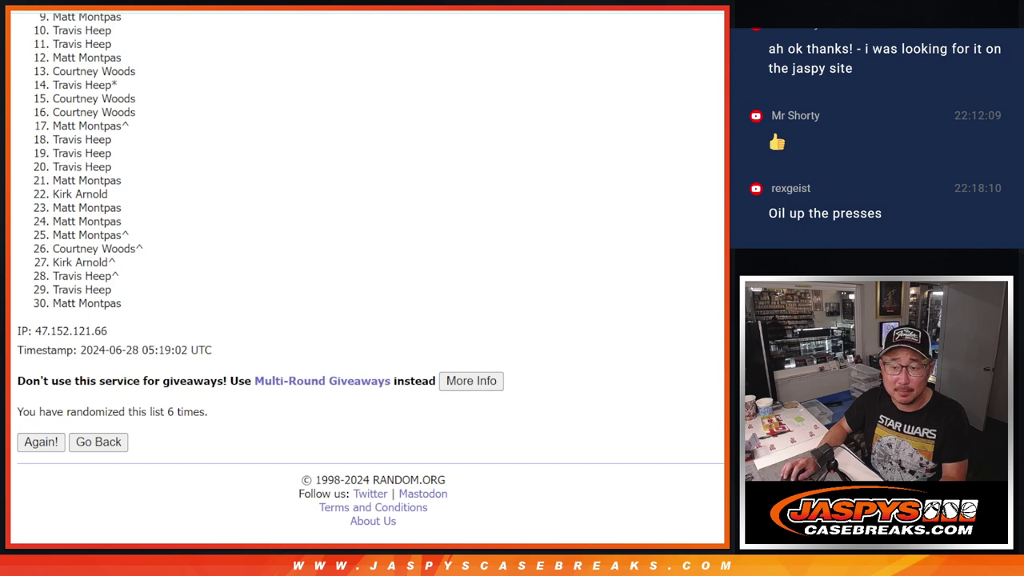
# Step: Reveal the final order gradually from the last name up to the first and highlight the top two names
pyautogui.scroll(1, 370, 276)
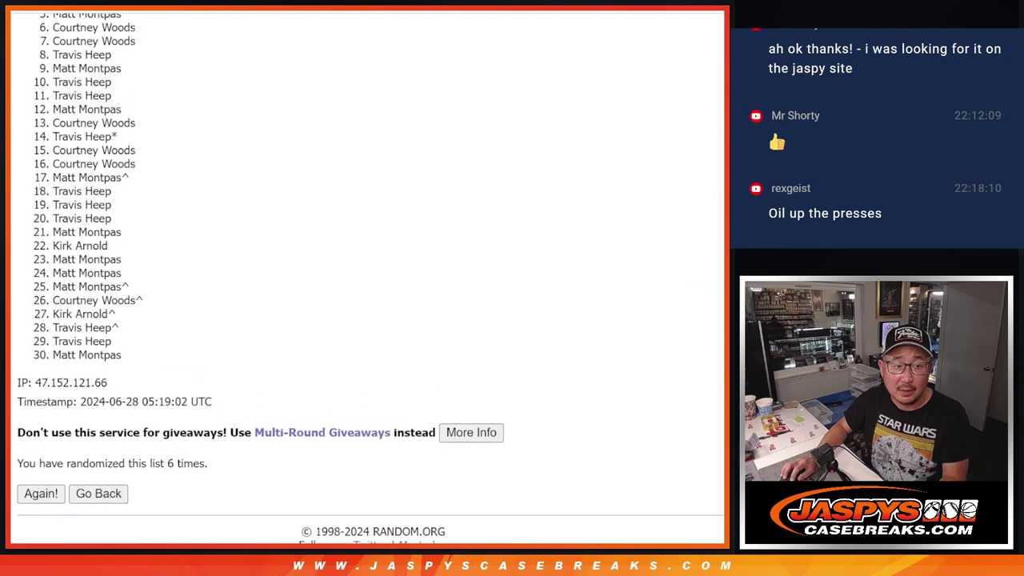
pyautogui.scroll(1, 720, 219)
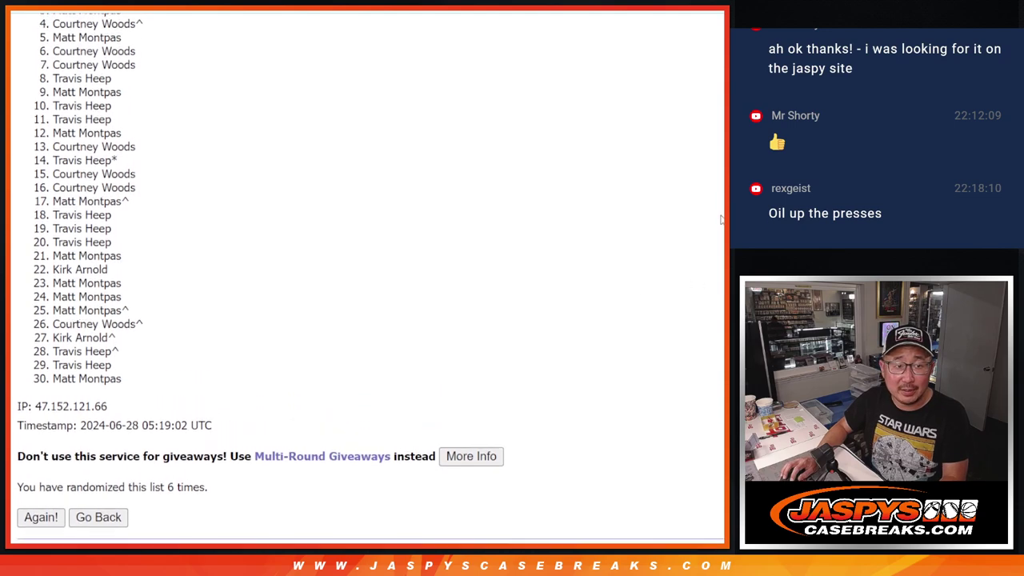
pyautogui.scroll(1, 720, 219)
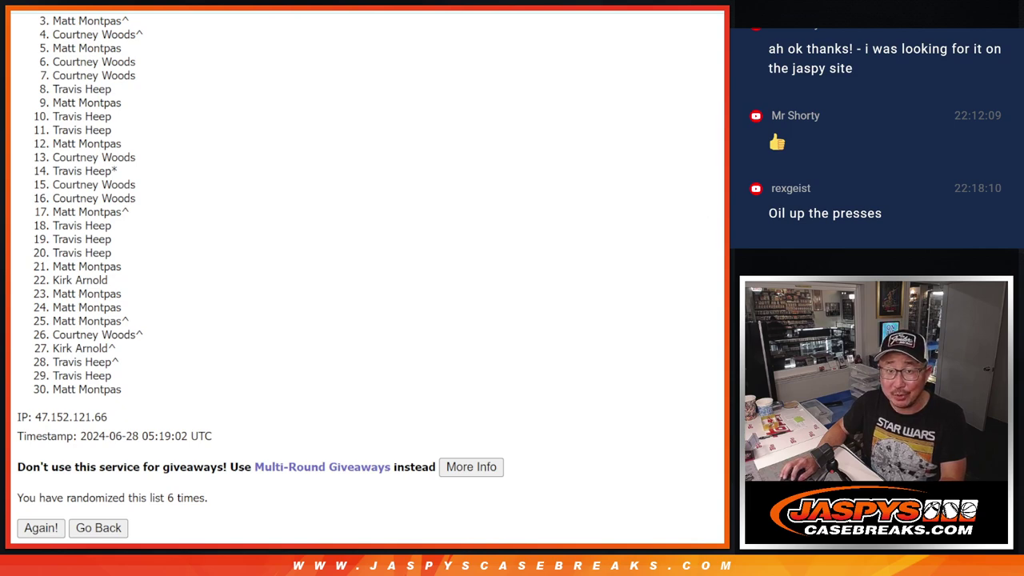
pyautogui.scroll(1, 368, 280)
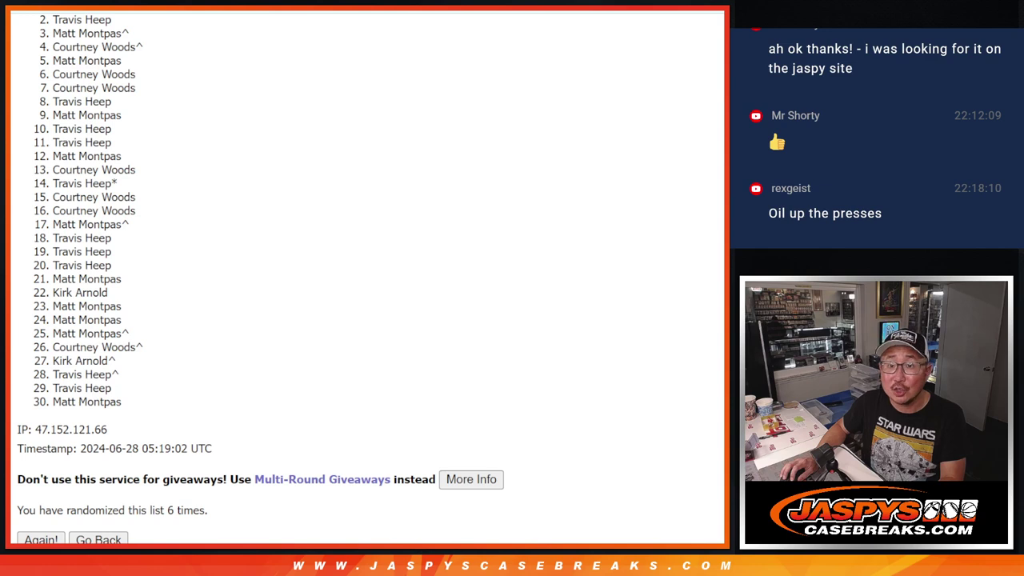
pyautogui.scroll(1, 368, 280)
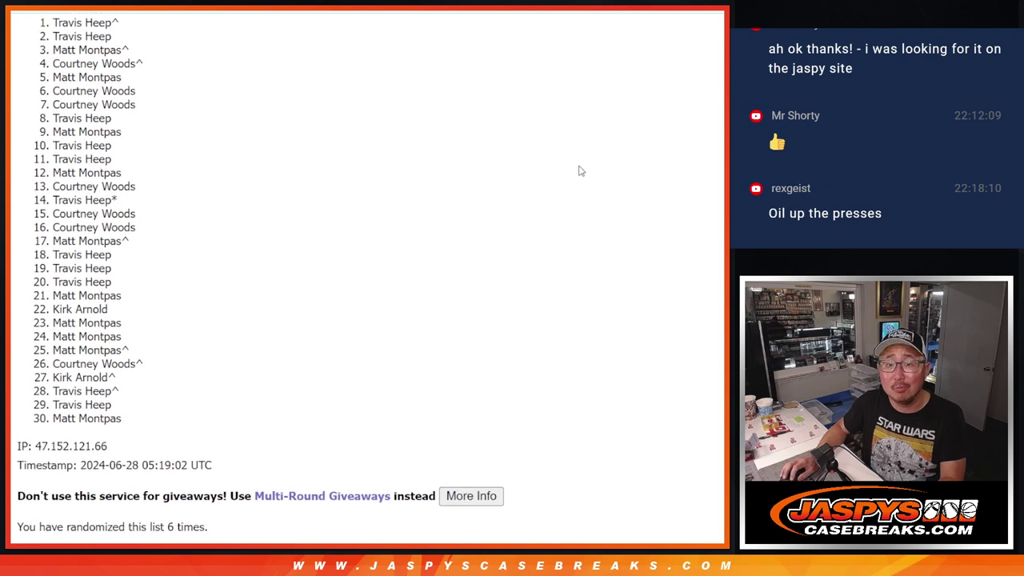
pyautogui.moveTo(52, 23); pyautogui.dragTo(134, 43)
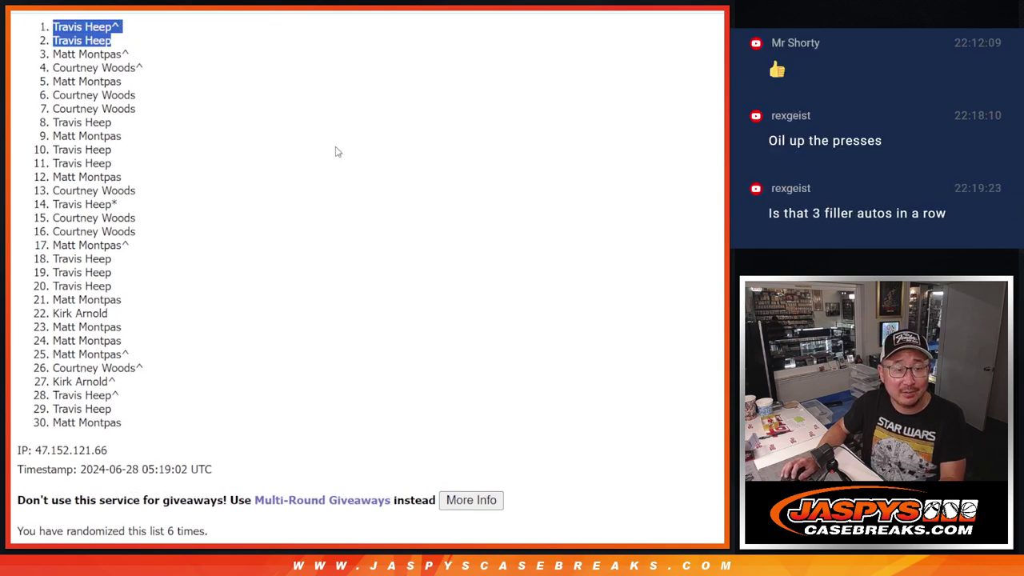